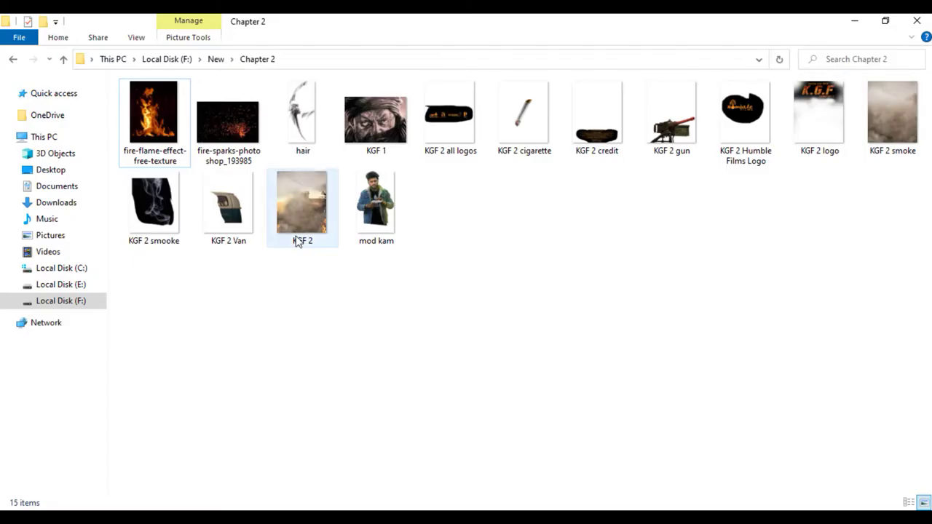
Step: Drag the KGF 2 background image onto Photoshop's Home screen
left_click_drag(298, 240, 388, 288)
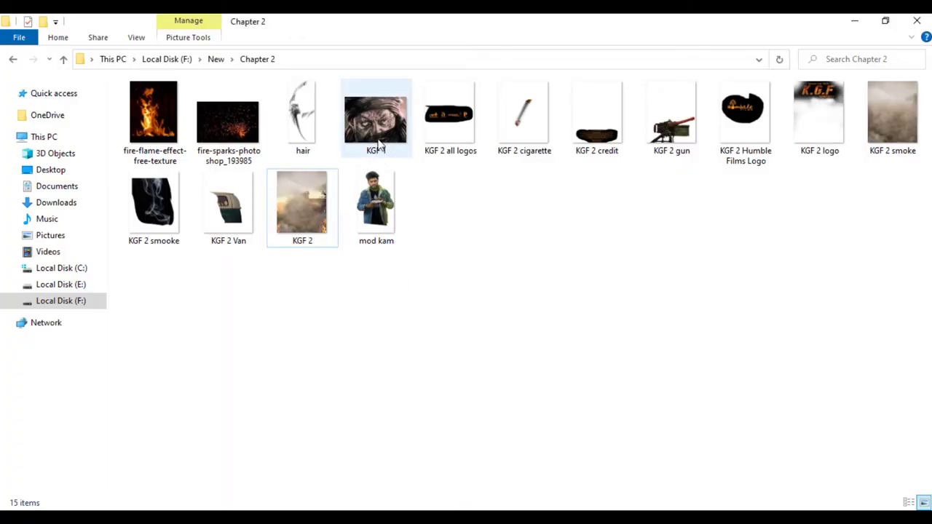
Step: Open KGF 2 and KGF 1, and bring the face into KGF 2 as a Smart Object
left_click_drag(376, 116, 393, 448)
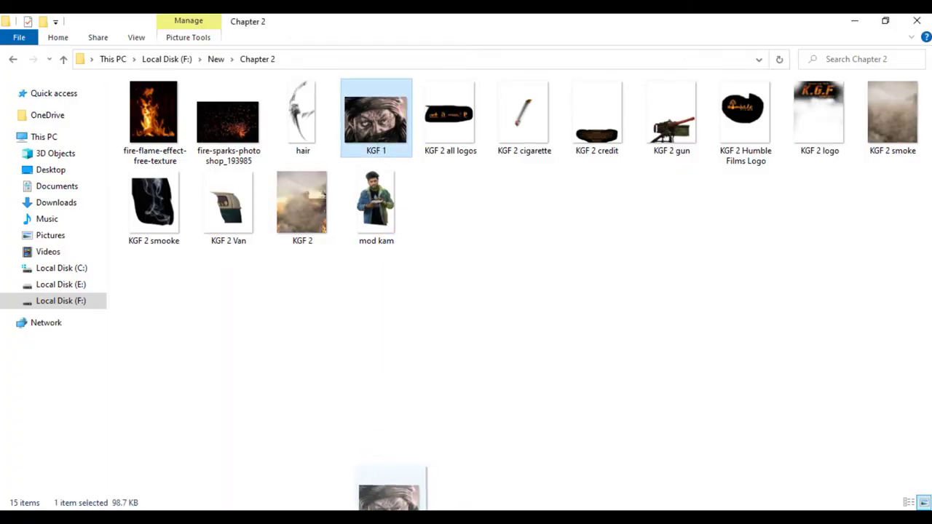
left_click_drag(393, 503, 347, 62)
right_click(801, 162)
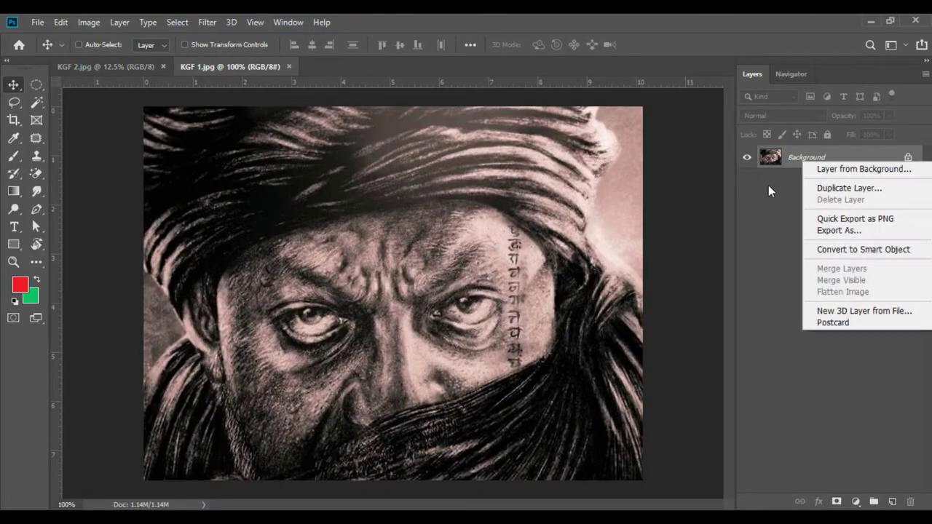
left_click(827, 250)
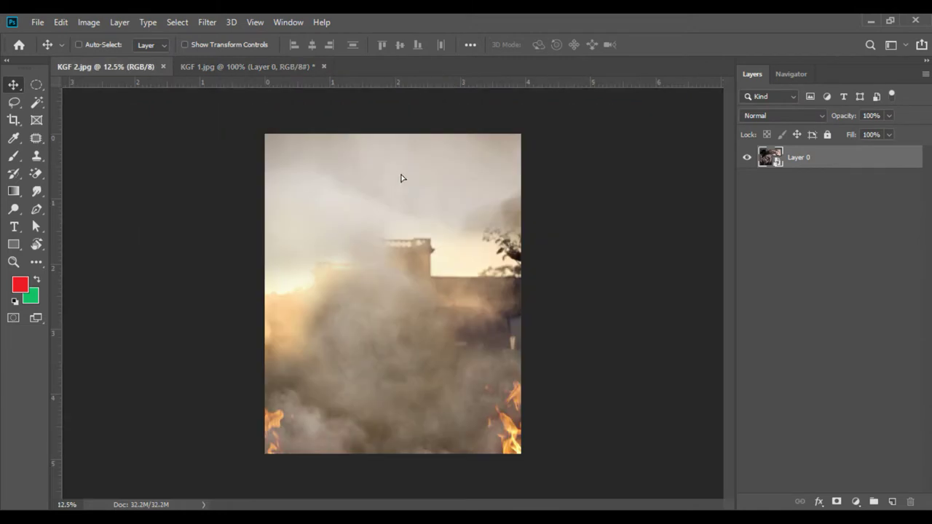
left_click_drag(466, 291, 402, 177)
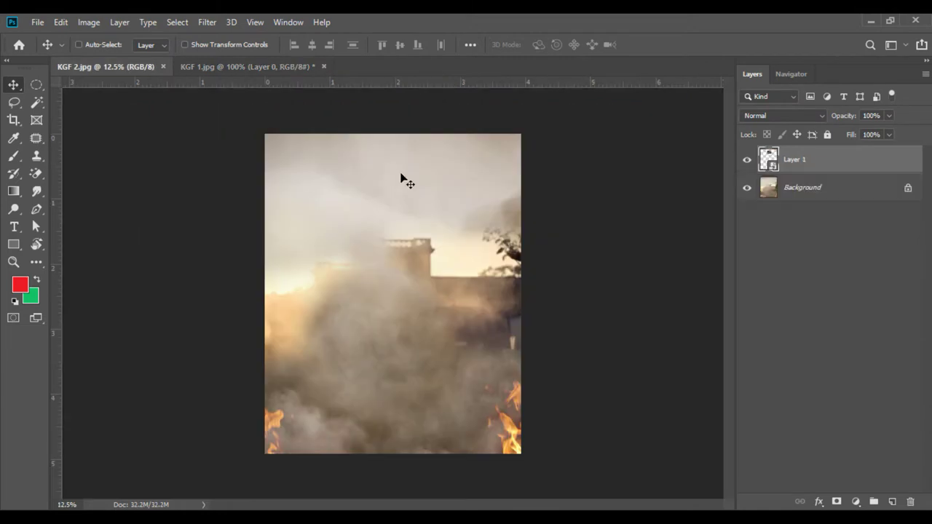
Step: Free Transform the face, enlarging it to span the poster's top
left_click(59, 22)
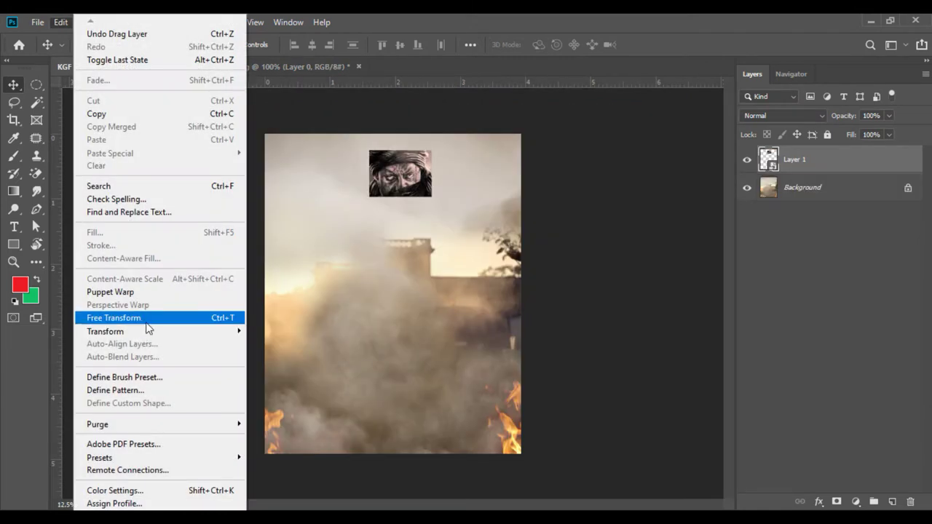
left_click(146, 327)
left_click_drag(306, 46, 325, 55)
left_click_drag(393, 211, 358, 167)
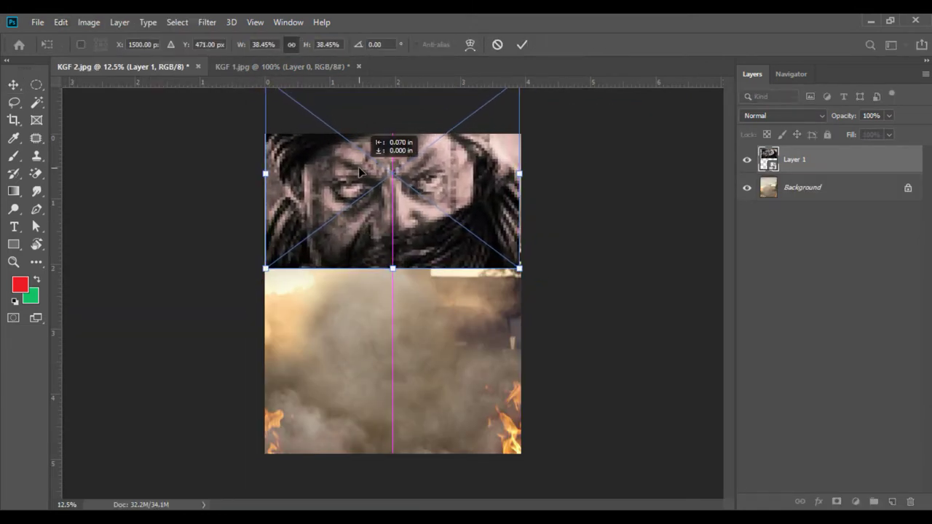
key("Return")
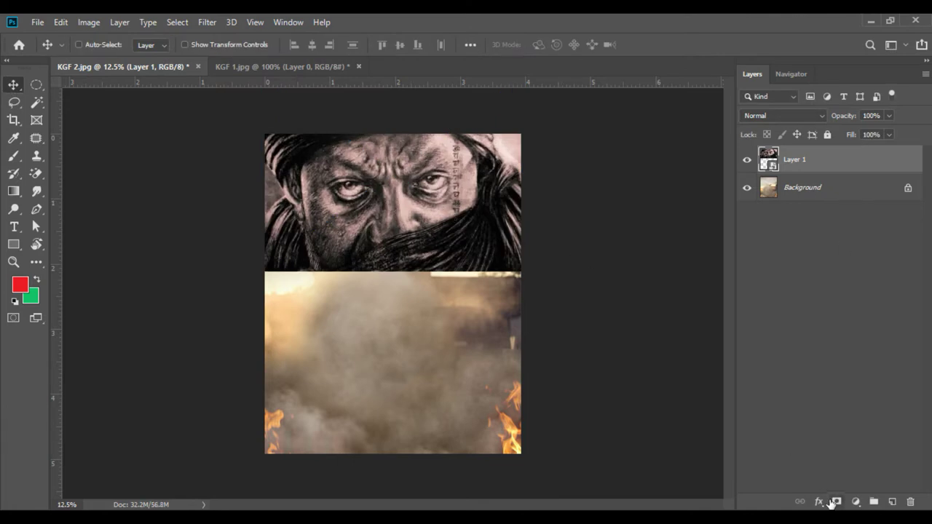
Step: Add a layer mask with a gradient so the face fades into the smoke below
left_click(835, 501)
left_click(13, 191)
left_click_drag(381, 325, 381, 195)
left_click_drag(394, 291, 400, 229)
left_click_drag(405, 303, 399, 188)
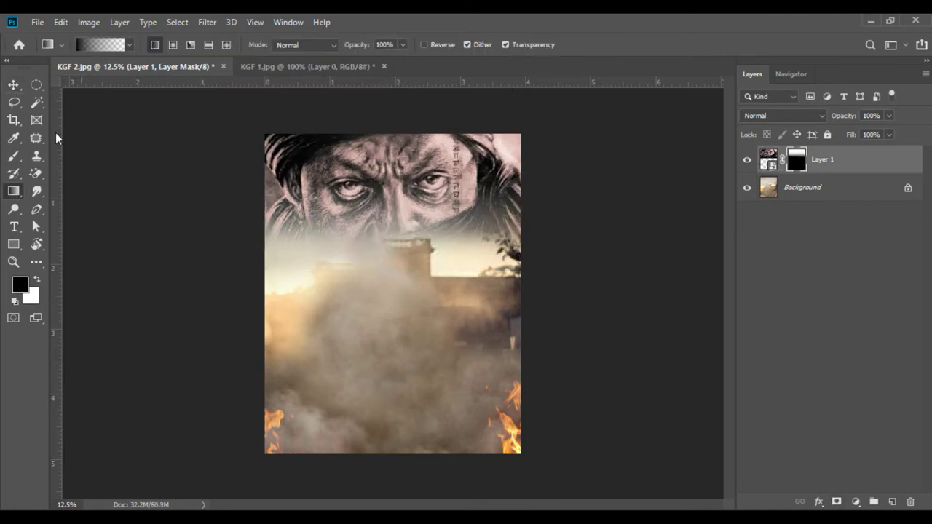
Step: Set the face layer's blend mode to Soft Light
left_click(13, 85)
left_click(781, 115)
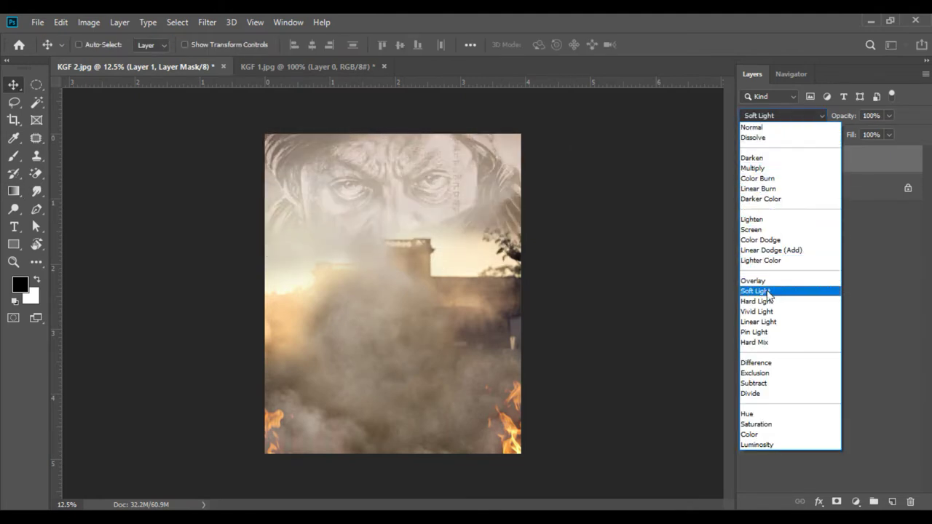
left_click(765, 290)
Step: Close KGF 1 without saving and open the KGF 2 Van image
left_click(383, 66)
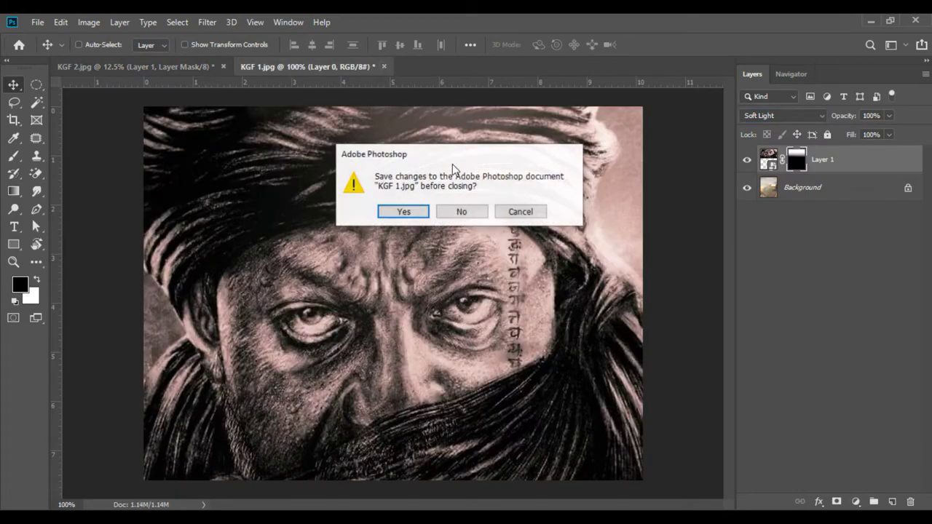
left_click(462, 210)
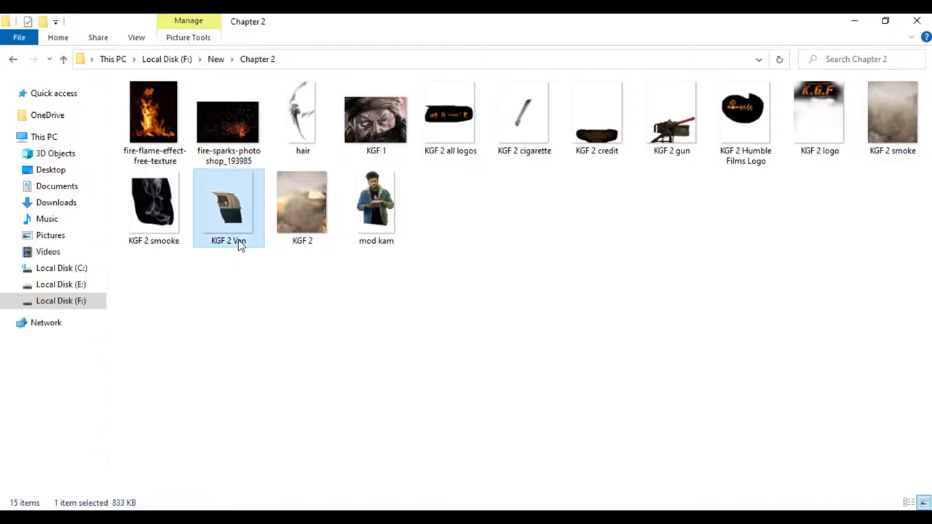
double_click(241, 241)
Step: Convert the van to a Smart Object and drag it into the KGF 2 poster
right_click(785, 170)
left_click(728, 202)
mouse_move(364, 327)
left_mouse_down()
mouse_move(452, 346)
mouse_move(440, 379)
left_mouse_up()
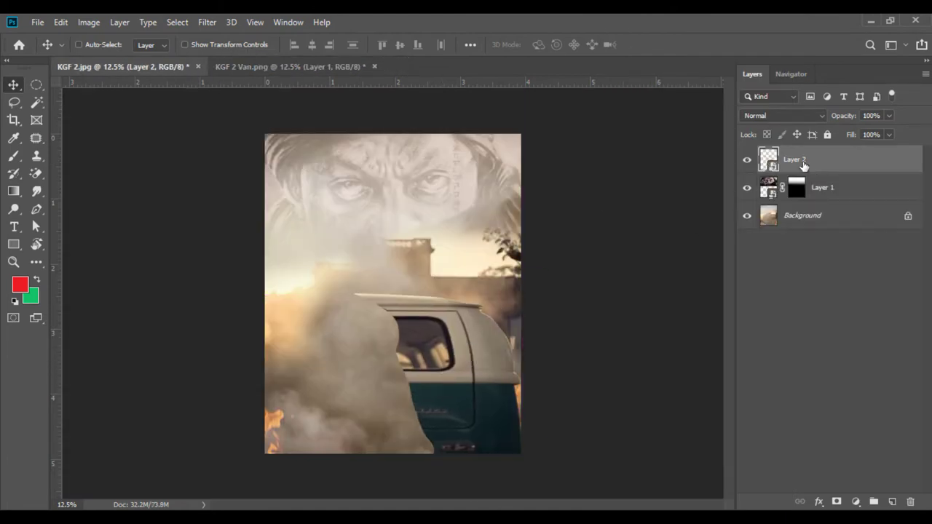
Step: Duplicate the van layer, flip the copy horizontally, and move it left
left_click_drag(803, 166, 892, 502)
left_click(61, 22)
left_click(127, 316)
right_click(427, 334)
left_click(461, 489)
left_click_drag(439, 373, 359, 375)
key("Return")
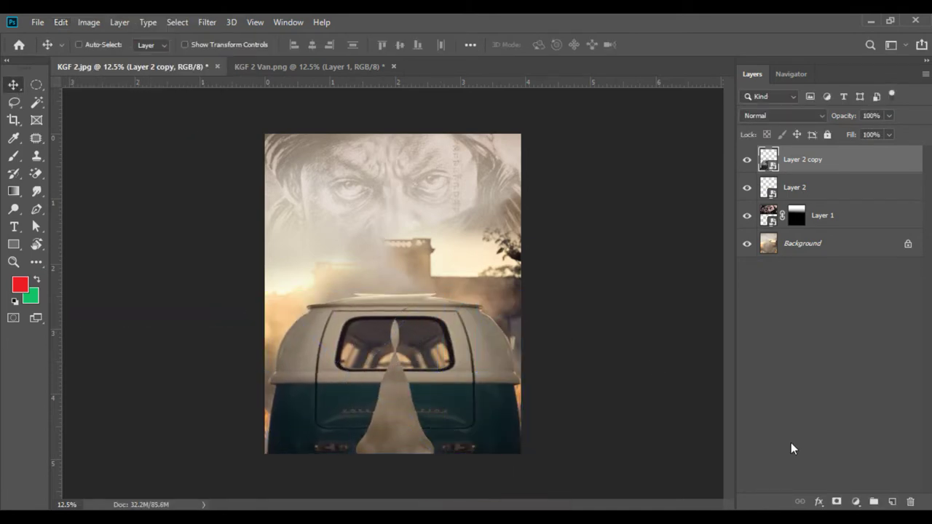
Step: Add layer masks to both van layers and close the van file unsaved
left_click(837, 501)
key("b")
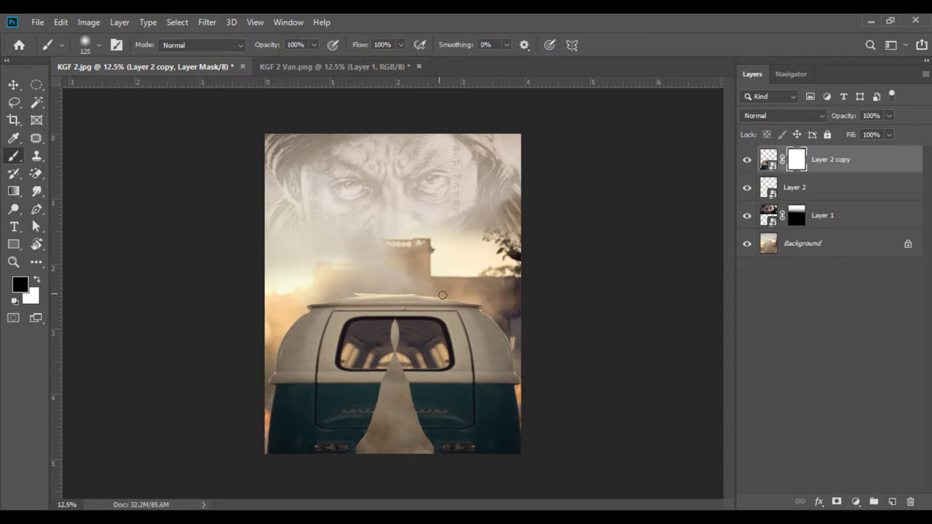
left_click(779, 197)
left_click(838, 502)
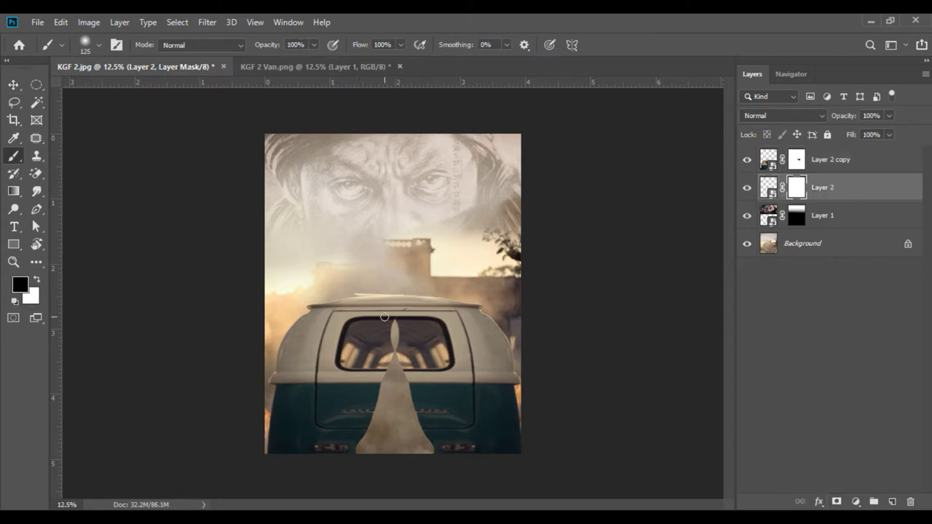
key("v")
left_click(397, 66)
left_click(474, 214)
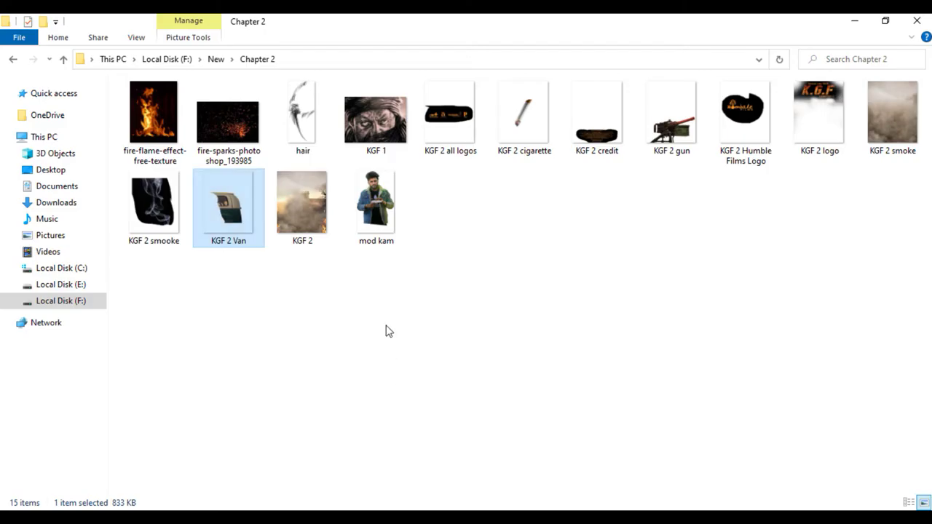
Step: Bring mod kam's man in as a Smart Object, placed over the van
left_click_drag(371, 244, 300, 64)
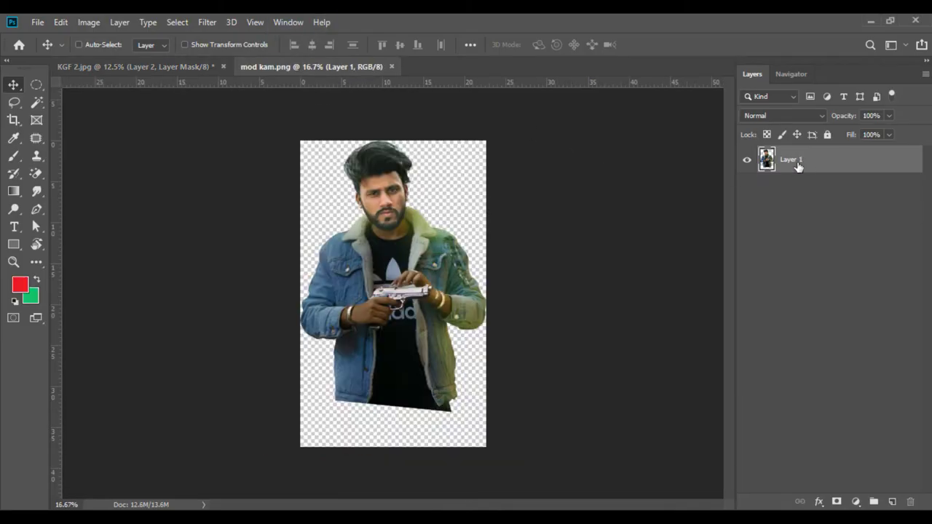
right_click(801, 166)
left_click(688, 202)
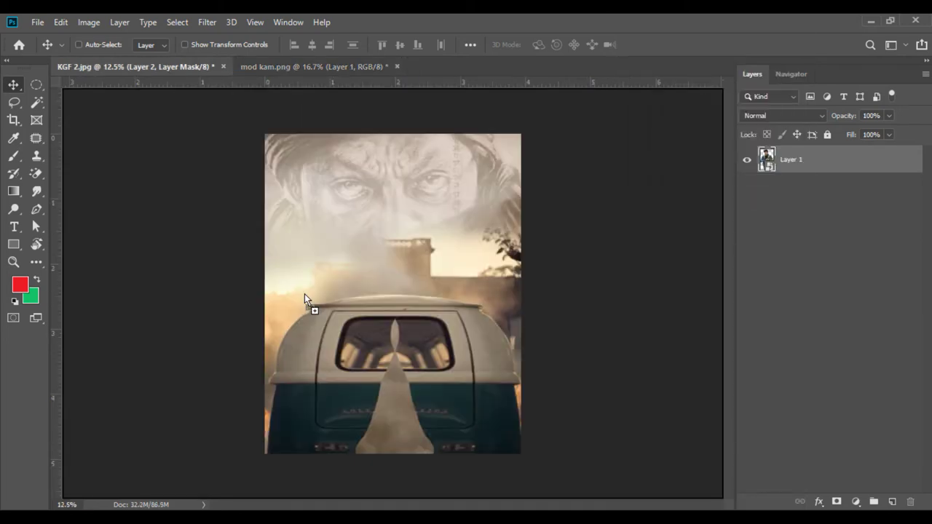
left_click_drag(262, 185, 383, 333)
Step: Free Transform the man to 12.45% and position him centre-frame
left_click(58, 22)
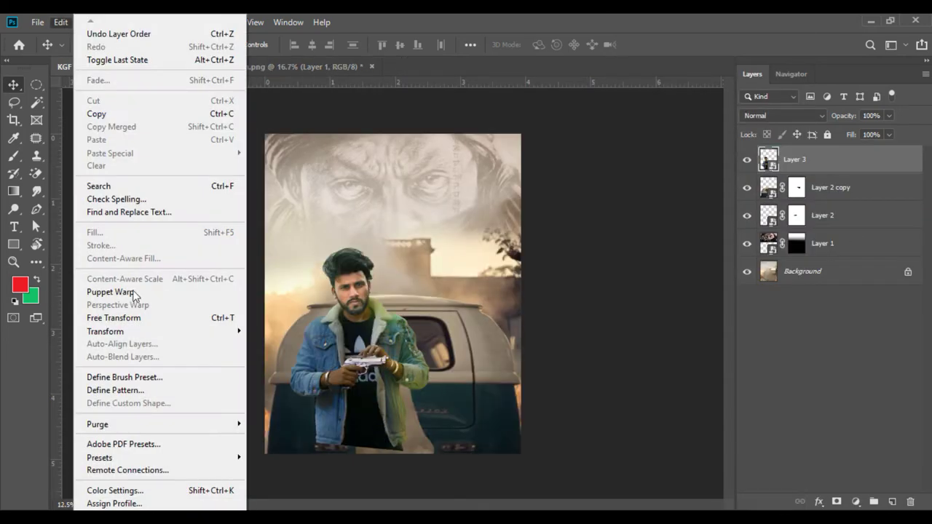
left_click(116, 316)
left_click_drag(341, 300, 343, 314)
left_click(329, 45)
scroll(329, 44, "up", 2)
left_click_drag(392, 330, 384, 330)
key("Return")
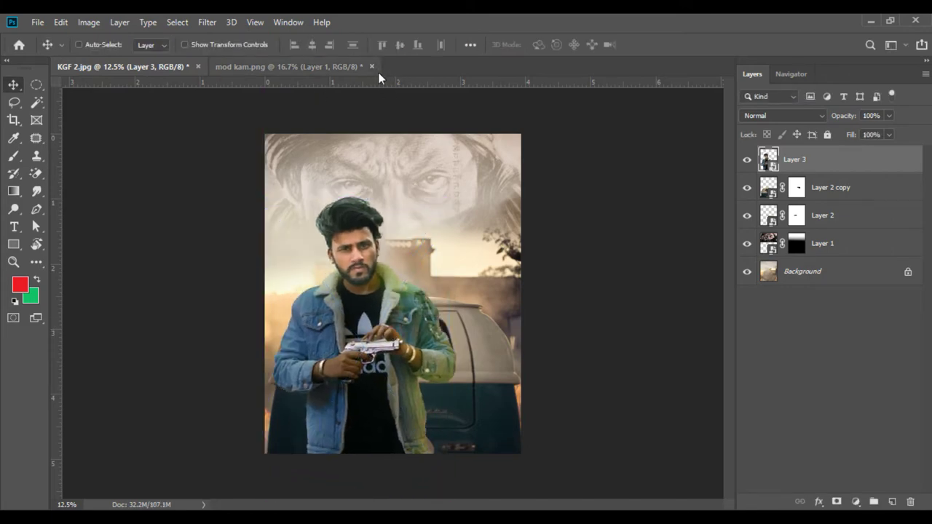
Step: Close mod kam without saving and open the KGF 2 gun image
left_click(371, 66)
left_click(463, 211)
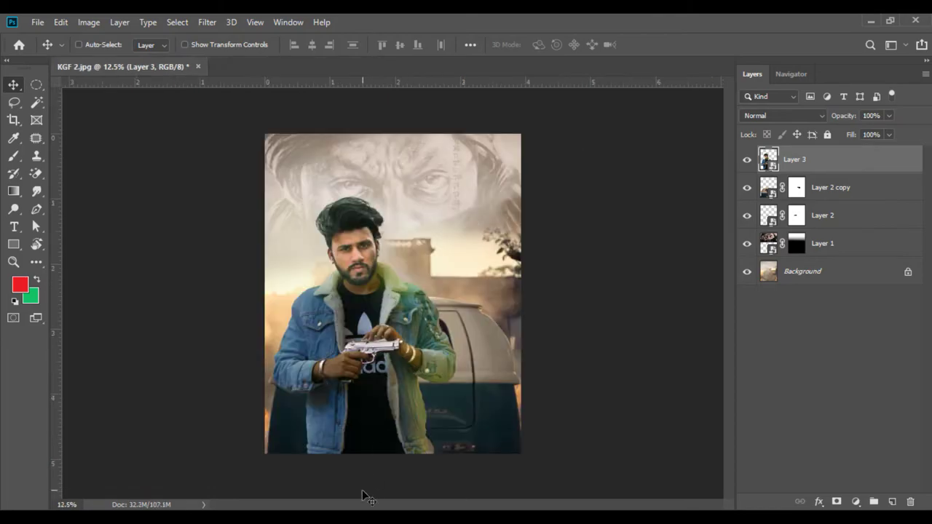
key("alt+Tab")
left_click_drag(670, 124, 326, 66)
Step: Convert the gun to a Smart Object and place it in the poster as Layer 4
right_click(796, 159)
left_click(695, 202)
mouse_move(390, 412)
left_mouse_down()
mouse_move(364, 408)
mouse_move(403, 422)
left_mouse_up()
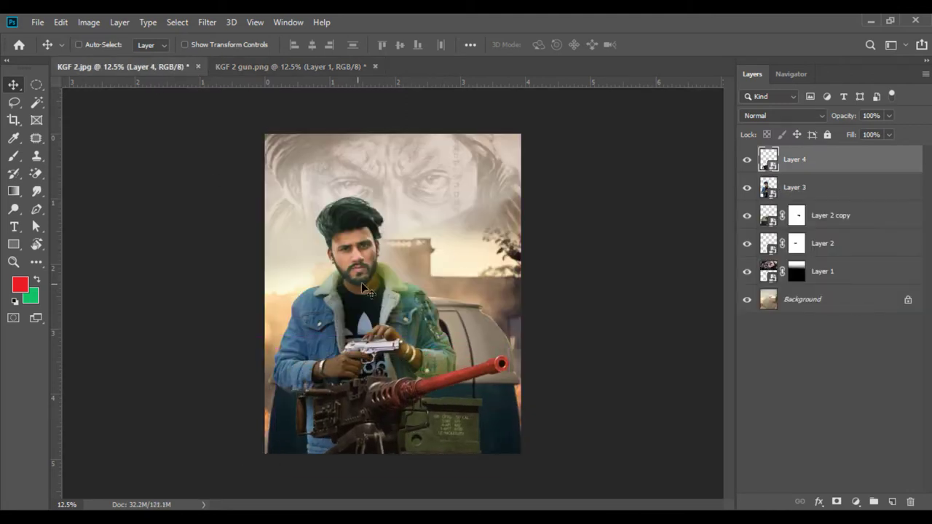
left_click(791, 191)
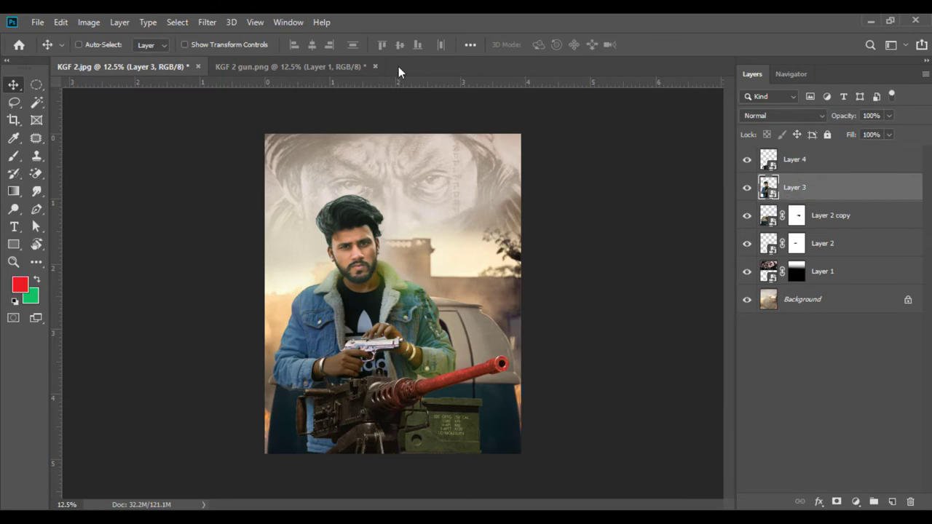
Step: Close the gun file without saving, select Layer 4, and open the cigarette image
left_click(376, 66)
left_click(475, 211)
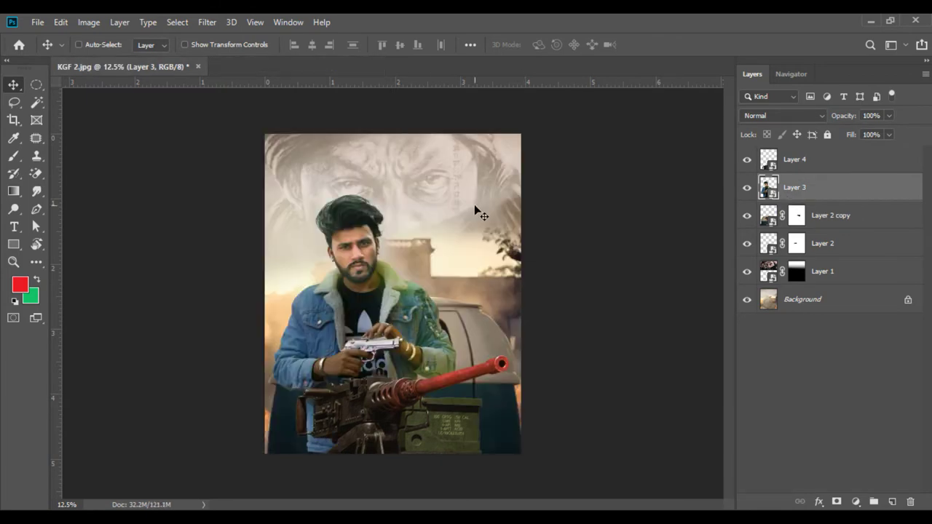
left_click(790, 164)
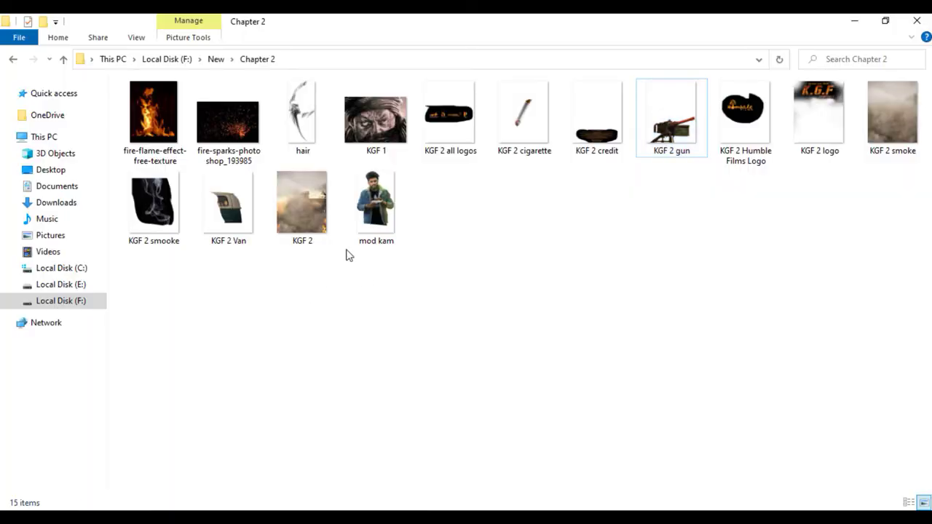
left_click_drag(522, 112, 308, 64)
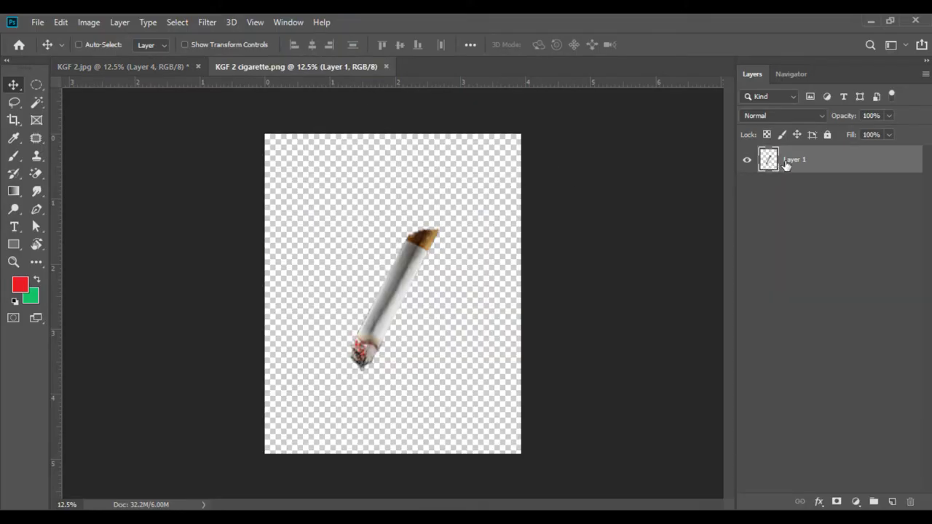
Step: Convert the cigarette to a Smart Object and bring it into the poster
right_click(786, 165)
left_click(677, 202)
mouse_move(402, 287)
left_mouse_down()
mouse_move(159, 65)
mouse_move(351, 266)
left_mouse_up()
scroll(351, 265, "up", 4)
Step: Free Transform the cigarette, shrinking it onto the man's mouth
left_click(60, 22)
left_click(135, 317)
mouse_move(385, 448)
left_mouse_down()
mouse_move(271, 142)
mouse_move(286, 180)
mouse_move(219, 204)
mouse_move(225, 196)
left_mouse_up()
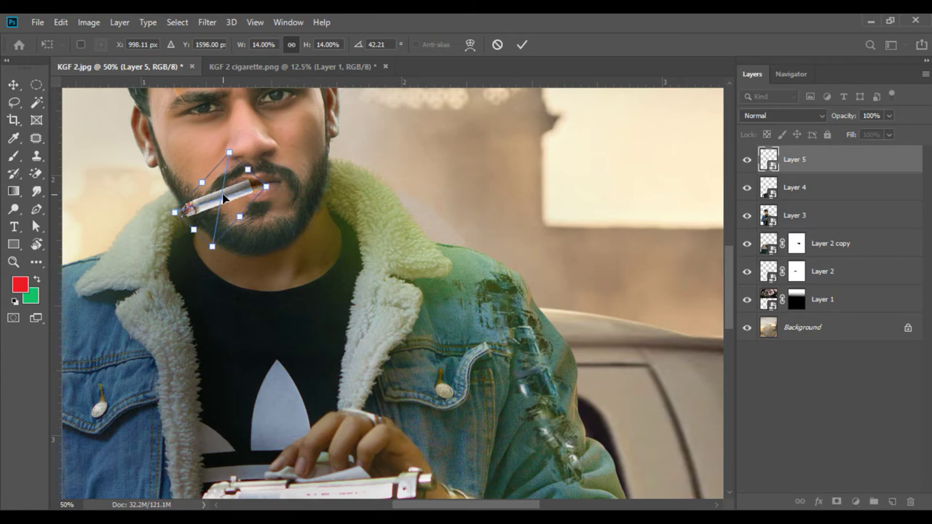
key("Return")
Step: Zoom out and close the cigarette image without saving
key("ctrl+0")
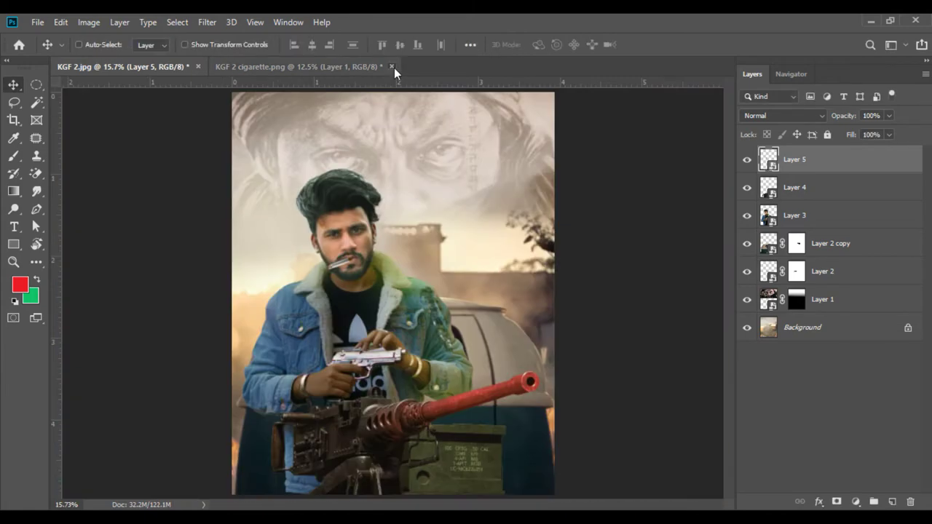
left_click(394, 68)
left_click(457, 210)
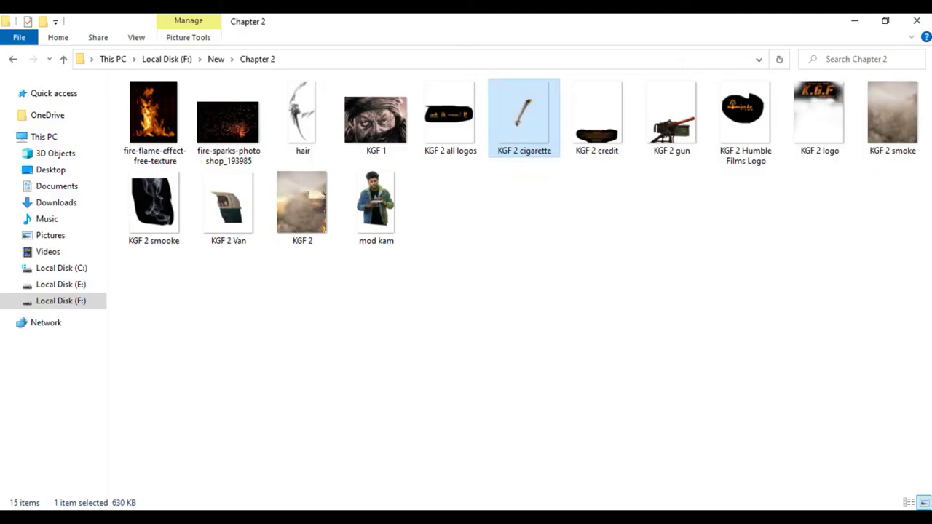
Step: Open the KGF 2 smoke image and bring it into the poster as a Smart Object
left_click_drag(892, 117, 371, 68)
right_click(802, 158)
left_click(832, 240)
mouse_move(400, 300)
left_mouse_down()
mouse_move(358, 328)
mouse_move(394, 292)
left_mouse_up()
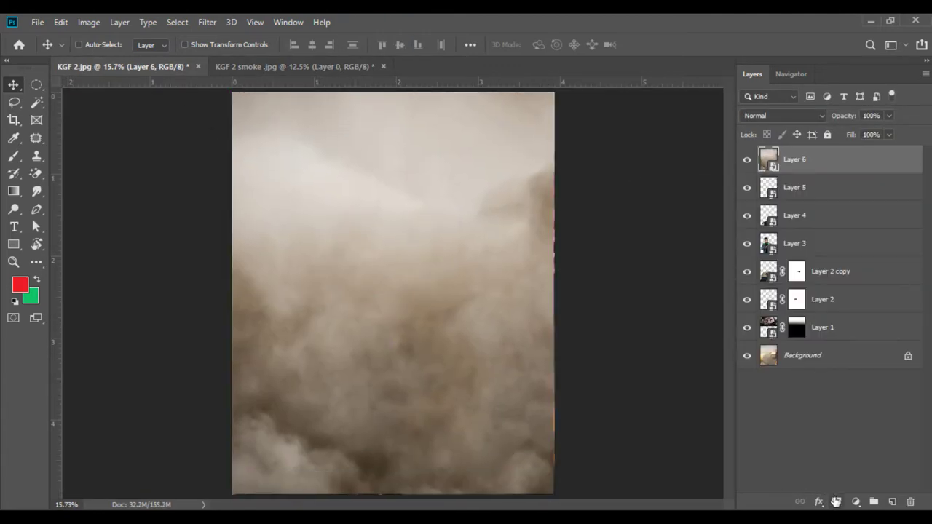
Step: Add a layer mask to the smoke layer and fill it with Black
left_click(61, 21)
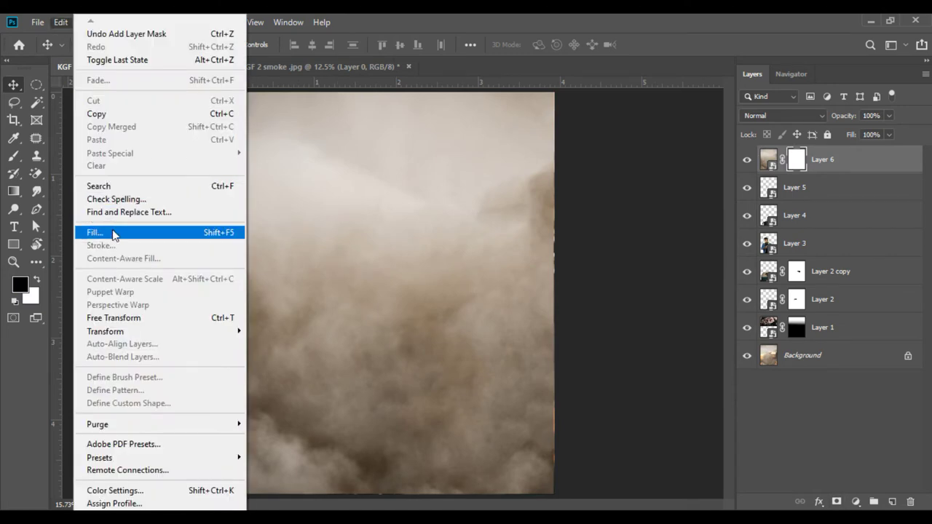
left_click(153, 231)
left_click(473, 134)
left_click(459, 239)
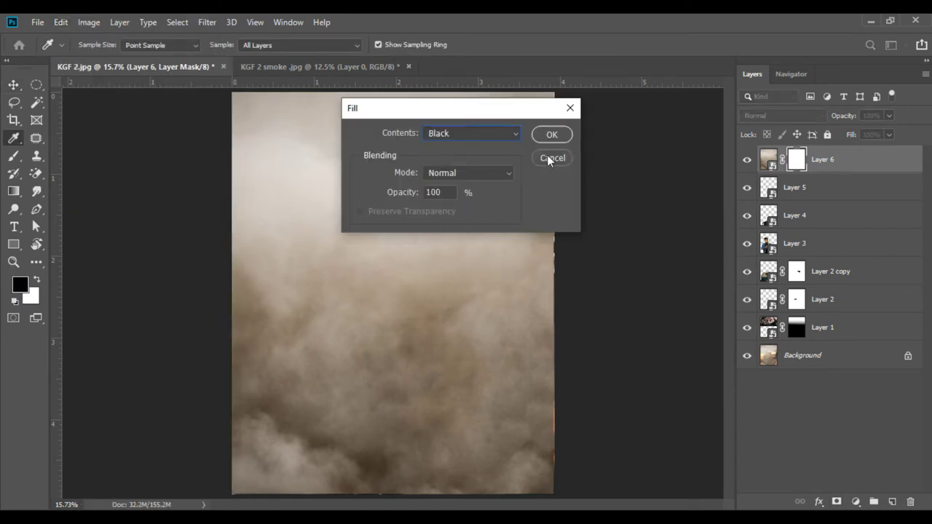
left_click(552, 135)
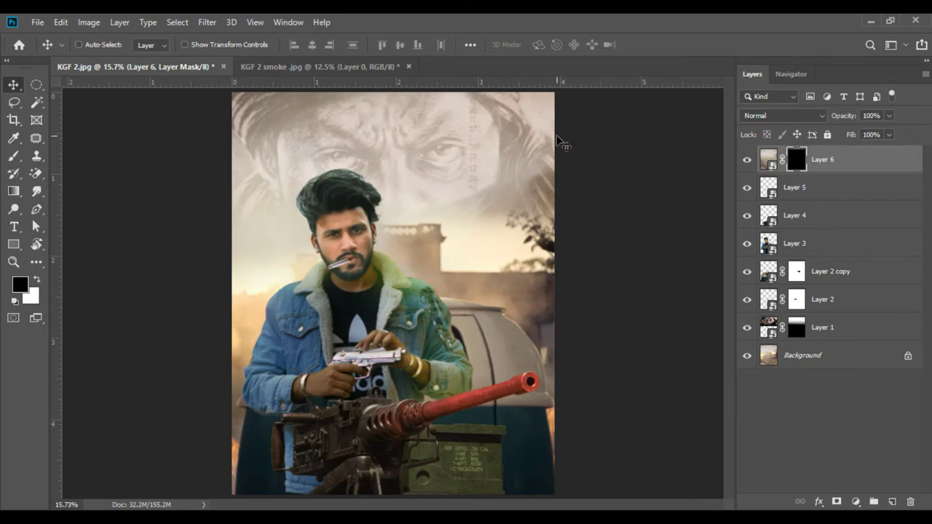
Step: Paint white with a large soft brush to reveal smoke around the poster's edges
key("b")
right_click(392, 182)
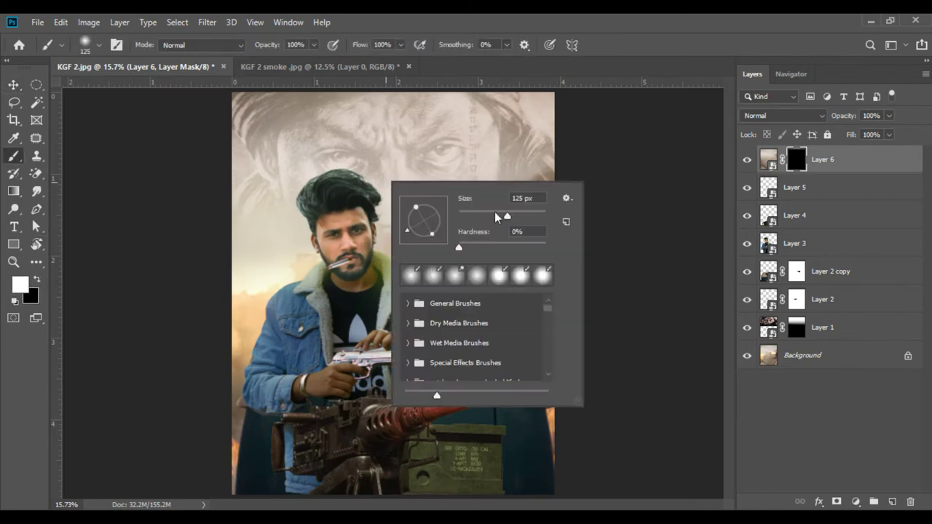
key("Return")
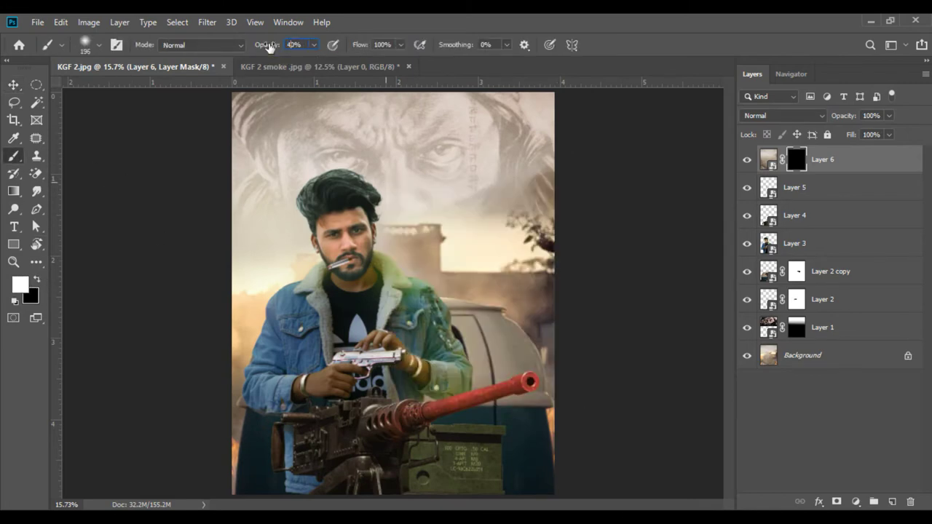
key("ctrl+minus")
right_click(449, 419)
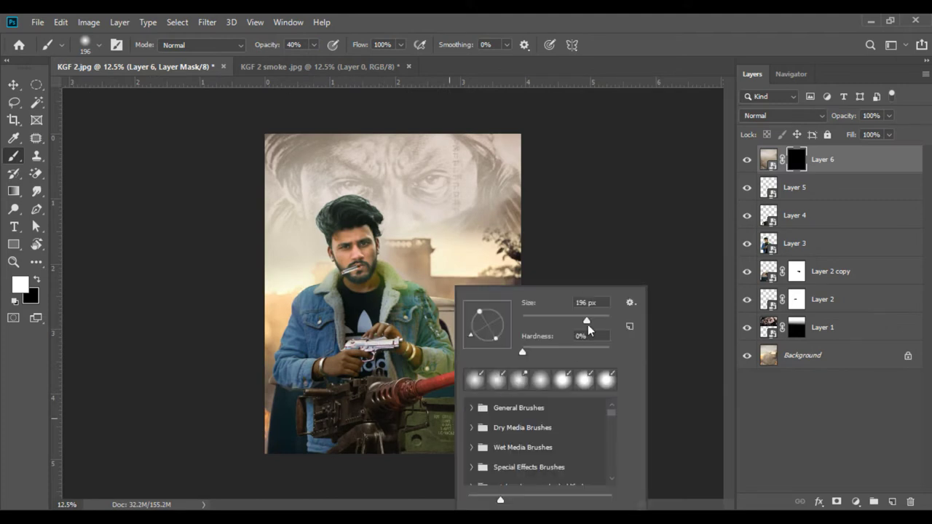
left_click(599, 318)
key("Return")
mouse_move(359, 386)
left_mouse_down()
mouse_move(505, 472)
mouse_move(239, 376)
mouse_move(386, 190)
mouse_move(340, 460)
left_mouse_up()
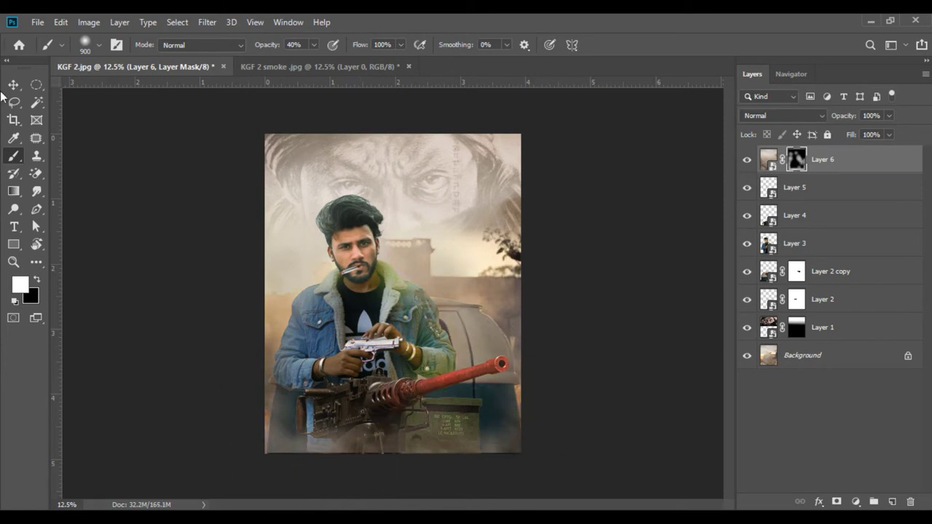
key("v")
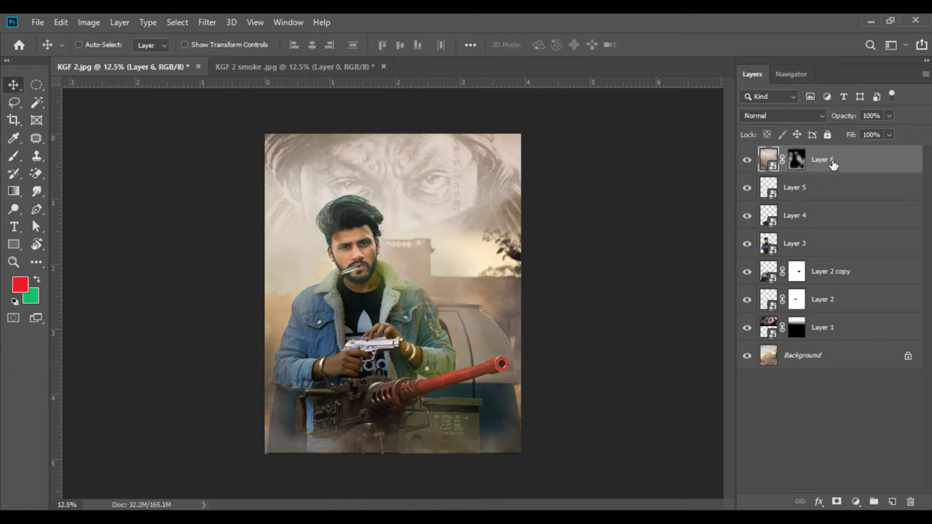
Step: Close the smoke image without saving and open the fire flame texture
left_click(384, 66)
left_click(459, 211)
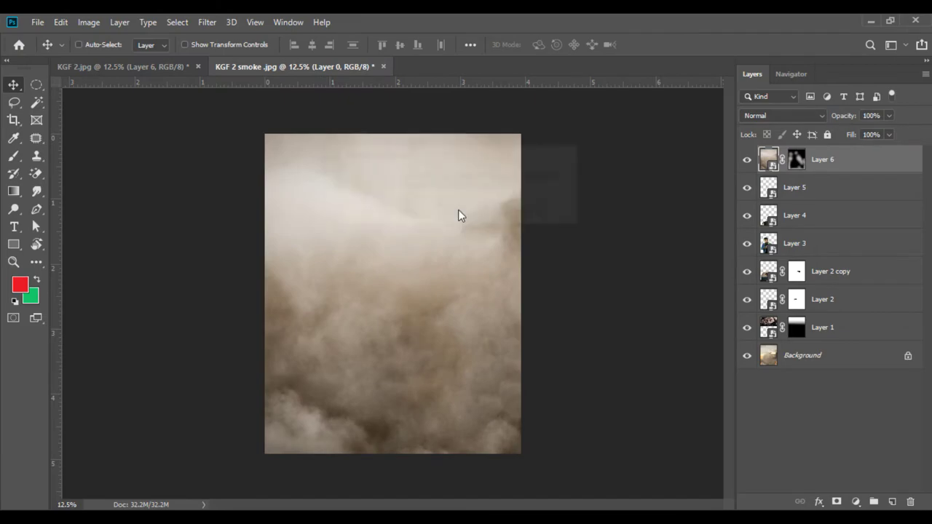
key("alt+Tab")
left_click_drag(150, 121, 491, 86)
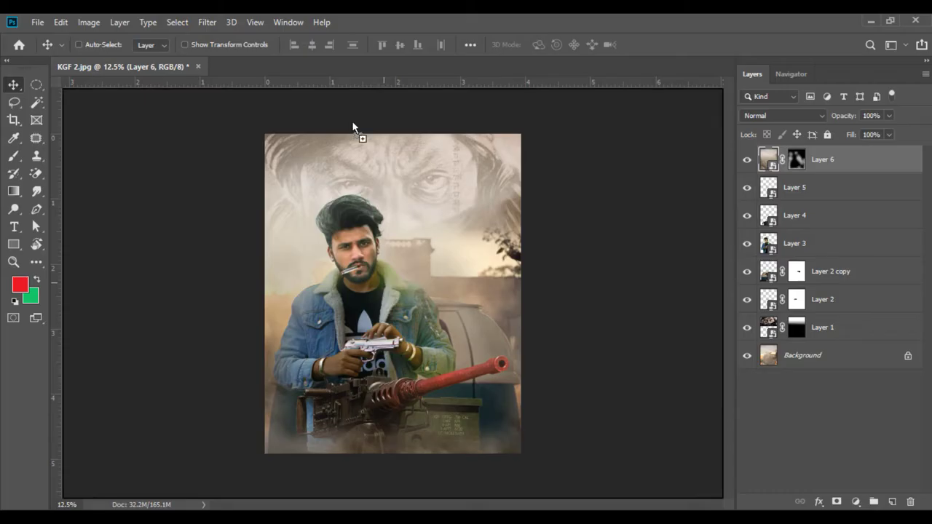
Step: Place the fire texture as a Smart Object, enlarged and tilted at bottom-left
right_click(802, 163)
left_click(829, 248)
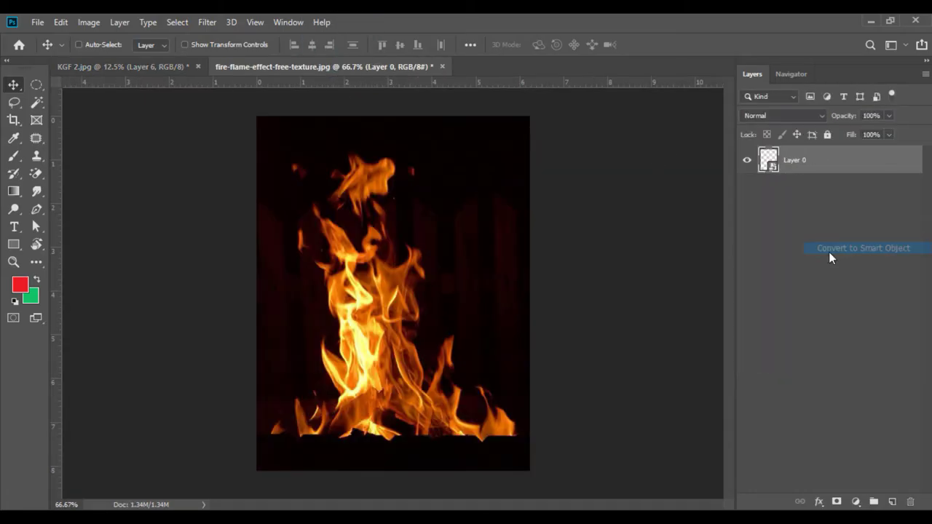
left_click_drag(408, 328, 278, 406)
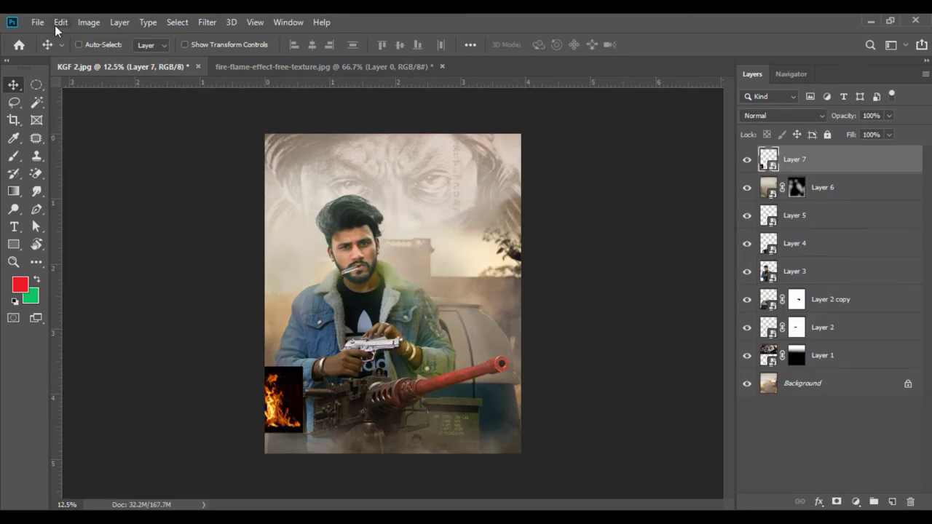
left_click(60, 22)
left_click(124, 314)
left_click_drag(312, 454, 323, 462)
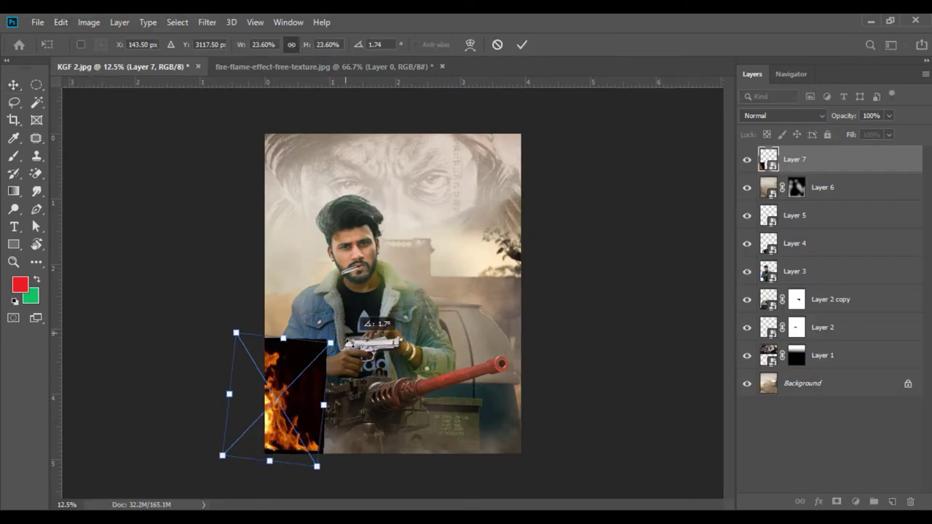
key("Return")
Step: Set the fire to Screen, move it beneath the man, and Alt-drag a copy bottom-right
left_click(768, 117)
left_click(770, 221)
left_click_drag(265, 438, 272, 444)
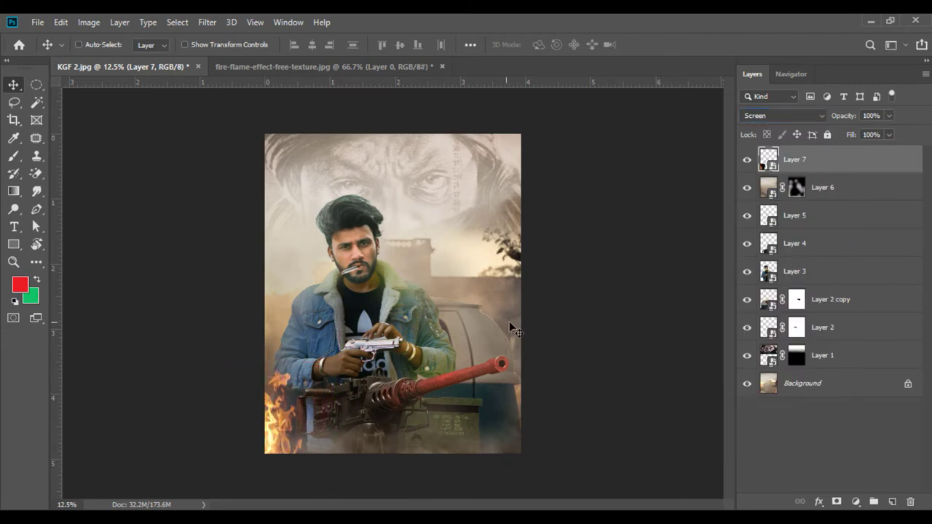
left_click_drag(787, 280, 788, 285)
mouse_move(267, 386)
left_mouse_down()
mouse_move(275, 402)
mouse_move(519, 446)
left_mouse_up()
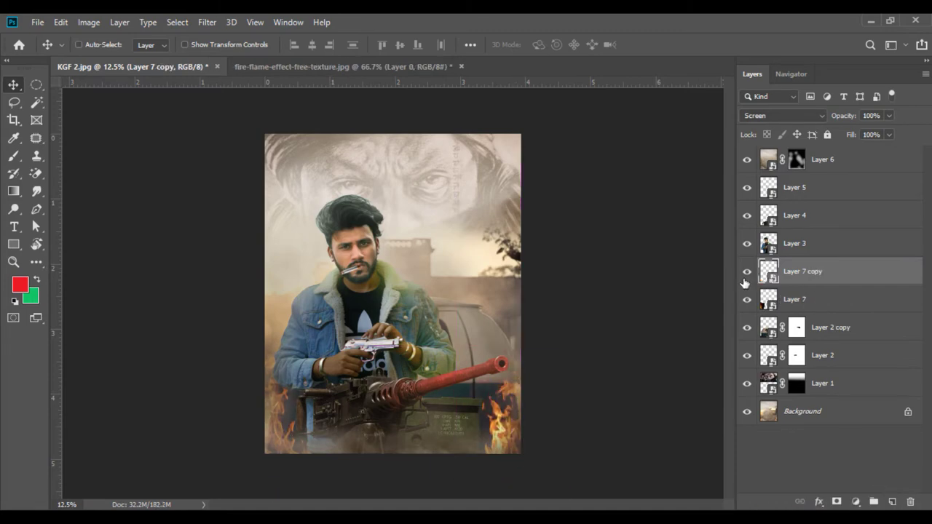
Step: Close the fire texture without saving and open the fire sparks image
left_click(461, 66)
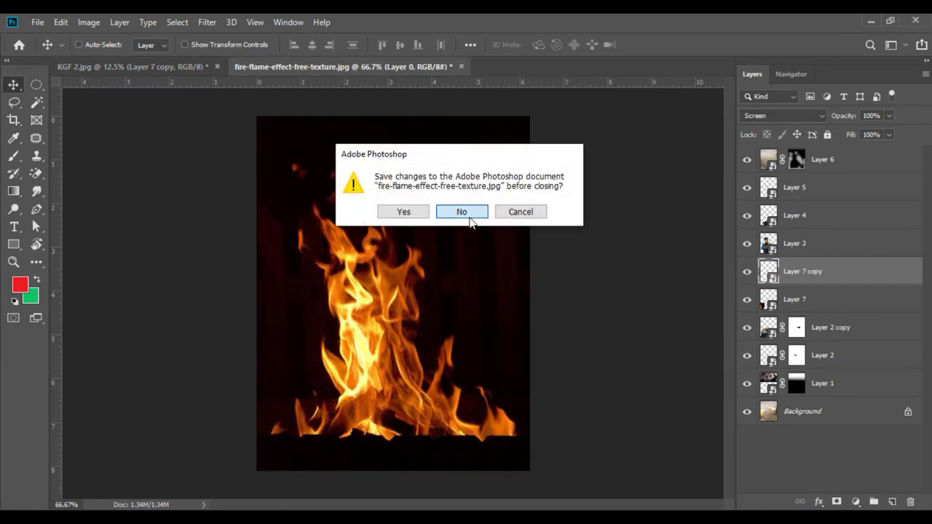
left_click(467, 210)
left_click_drag(229, 121, 353, 64)
Step: Bring the sparks in as a Smart Object on top, blended in Screen mode
right_click(804, 160)
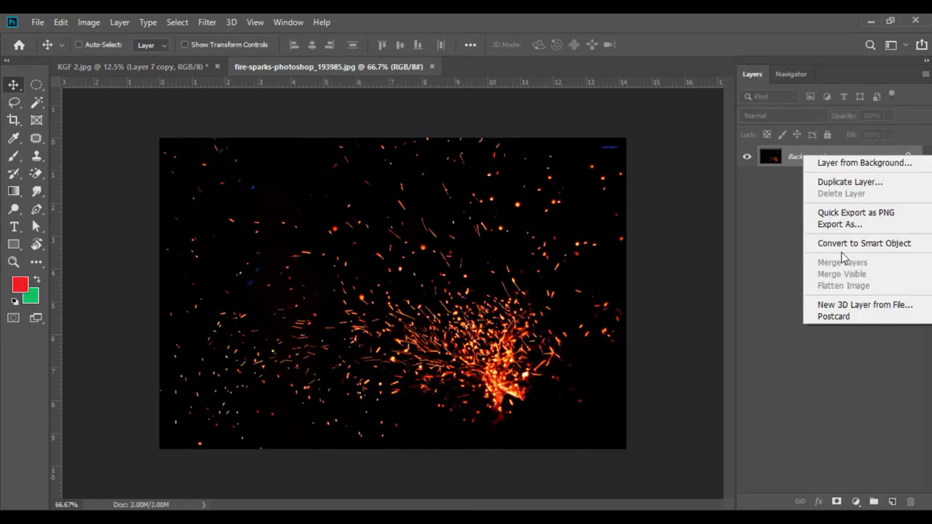
left_click(850, 243)
left_click_drag(381, 312, 517, 425)
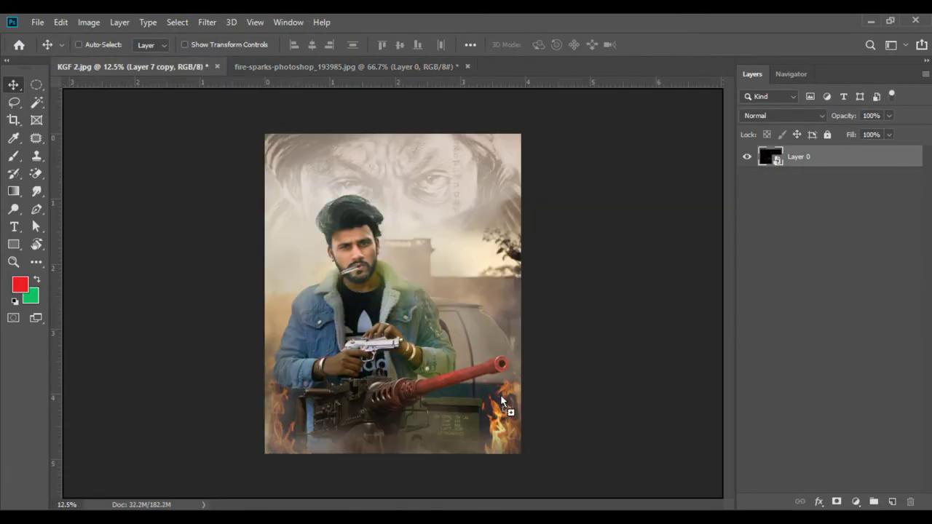
left_click(810, 117)
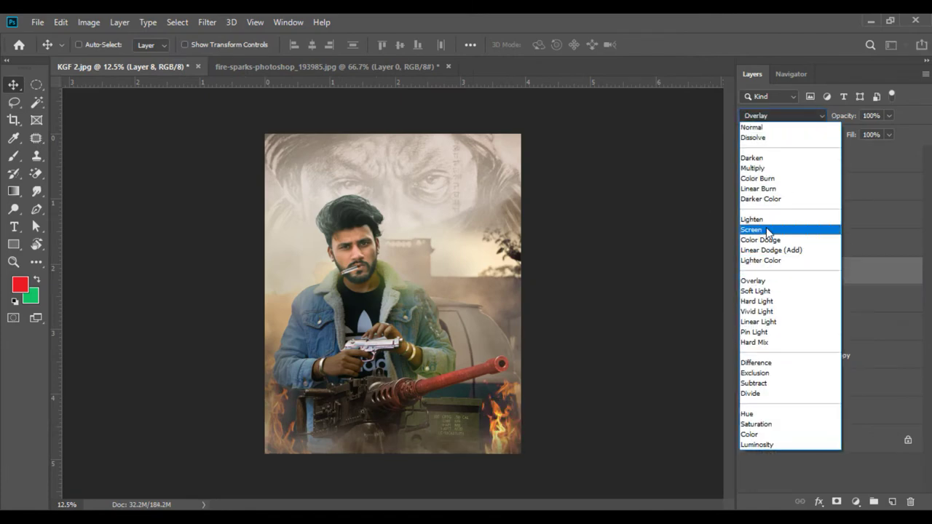
left_click(797, 231)
left_click_drag(803, 159, 803, 154)
left_click_drag(473, 378, 477, 383)
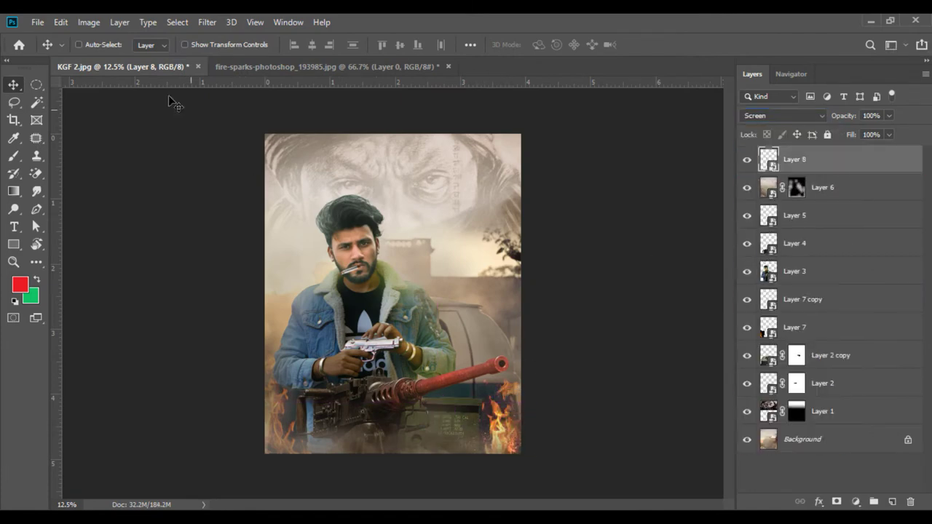
Step: Shrink and tilt the sparks, then duplicate them to another spot
left_click(61, 22)
left_click(144, 323)
left_click_drag(622, 331, 655, 306)
key("Return")
left_click_drag(803, 158, 893, 501)
mouse_move(480, 451)
left_mouse_down()
mouse_move(132, 466)
mouse_move(166, 412)
left_mouse_up()
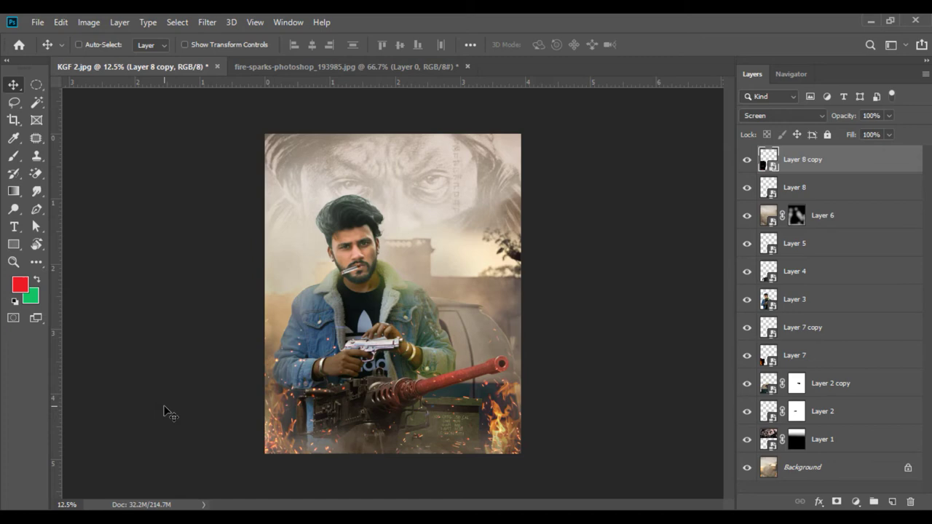
Step: Add layer masks to both sparks layers and paint them with the brush
left_click(836, 501)
left_click(10, 158)
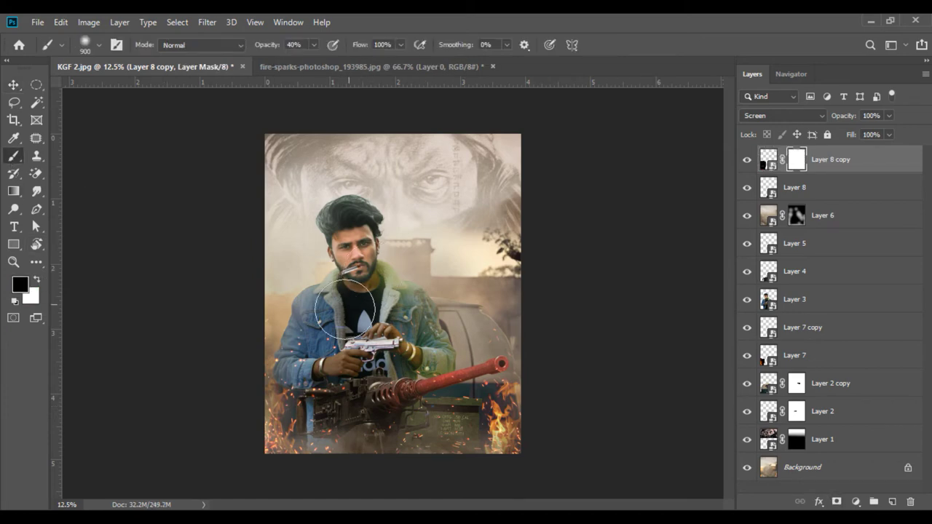
left_click(794, 191)
left_click(836, 502)
left_click(13, 85)
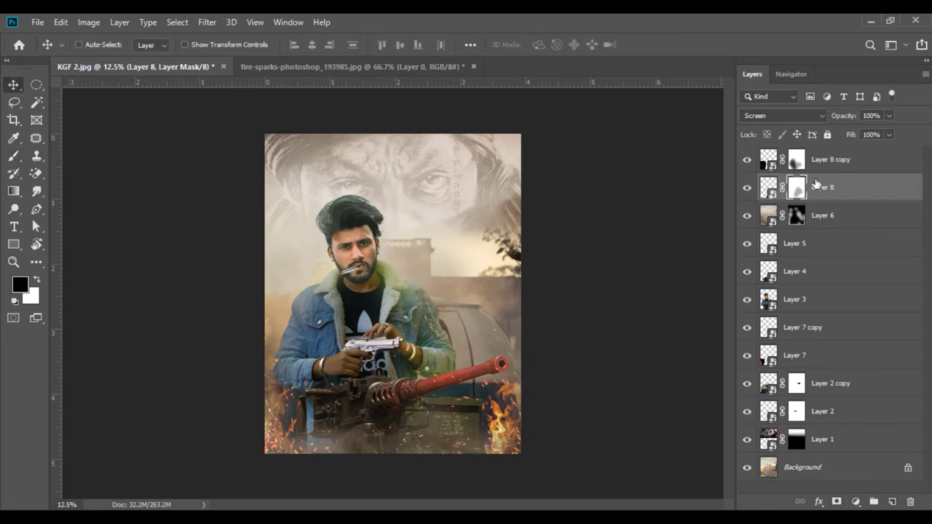
left_click(823, 160)
Step: Duplicate the sparks copy and rotate the third copy into place, then select Layer 3
key("ctrl+j")
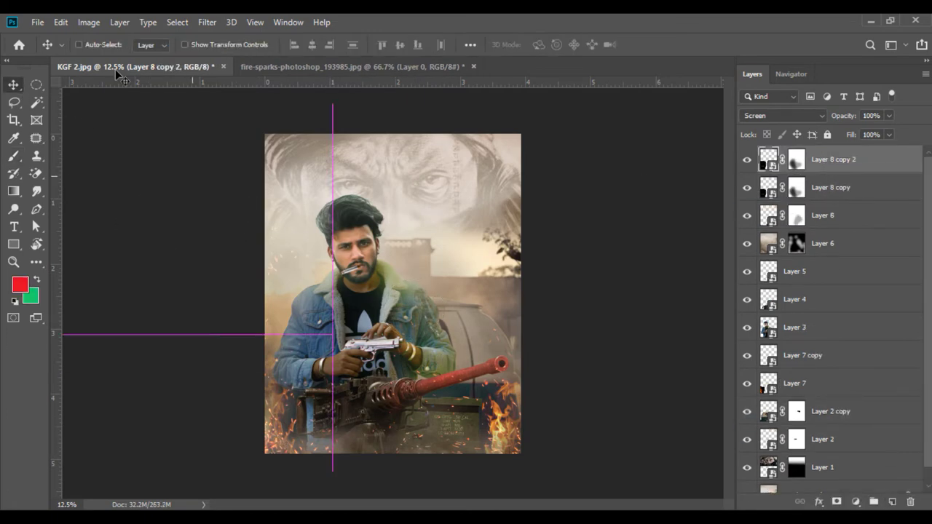
left_click(61, 24)
left_click(150, 316)
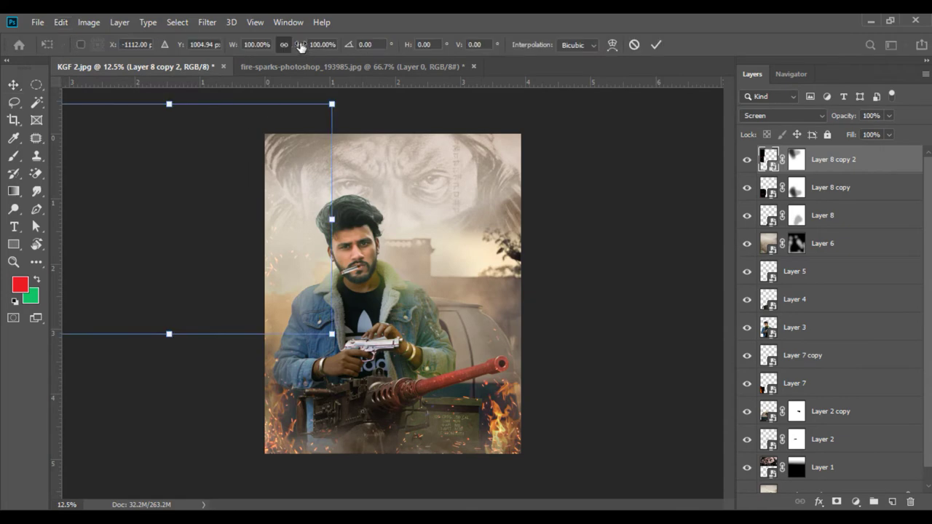
left_click_drag(405, 117, 306, 135)
key("Return")
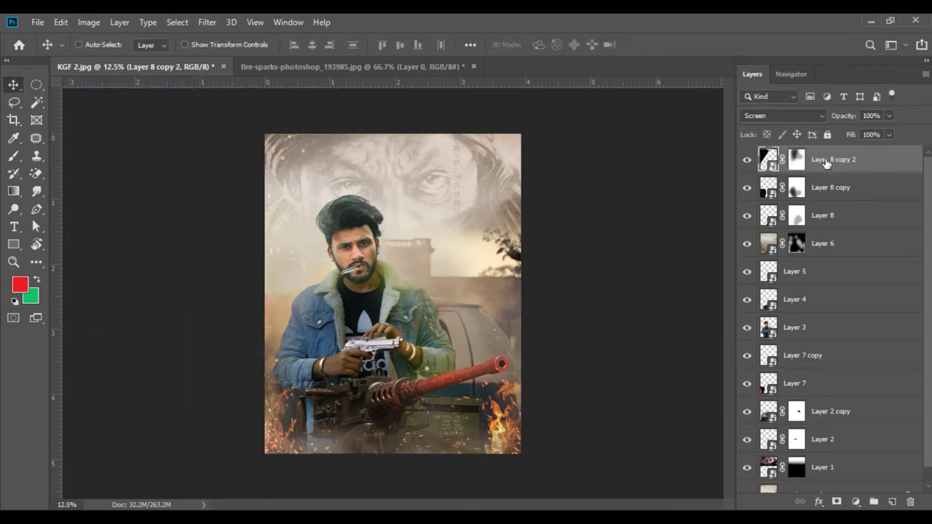
left_click(792, 330)
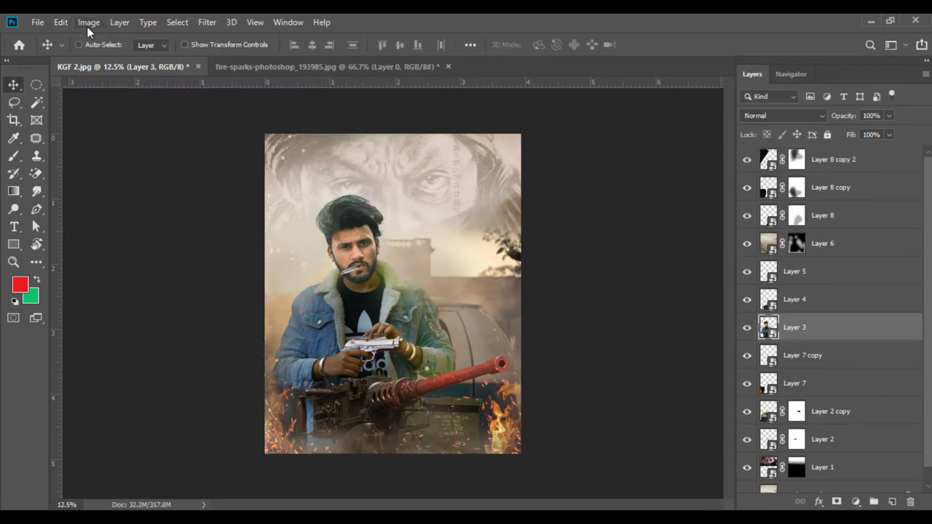
Step: Lower the contrast of Layer 3 and the Background to about -40
left_click(89, 23)
left_click(262, 58)
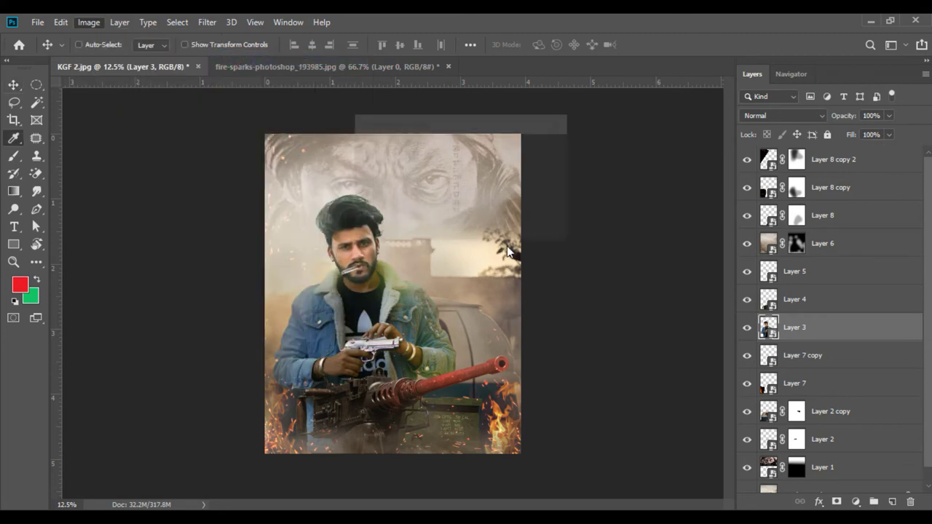
left_click_drag(394, 193, 378, 193)
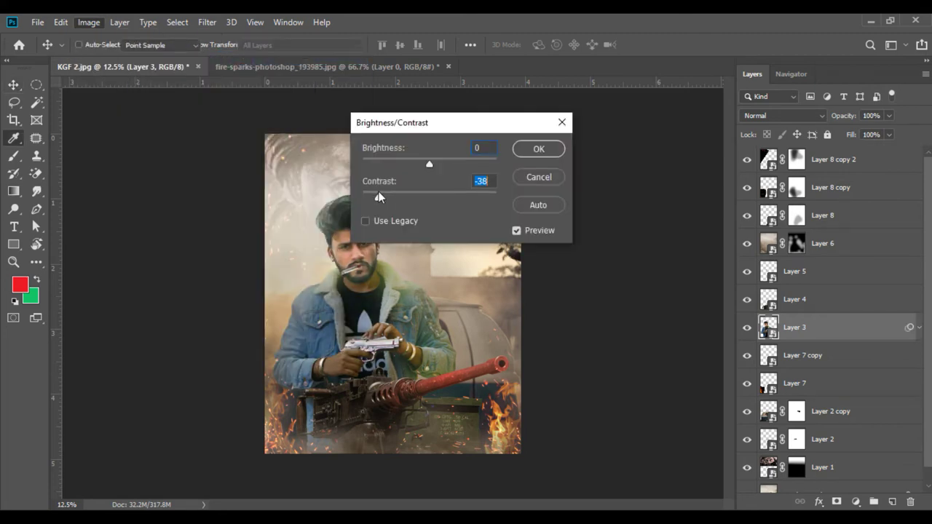
left_click(530, 149)
scroll(928, 309, "down", 2)
left_click(806, 479)
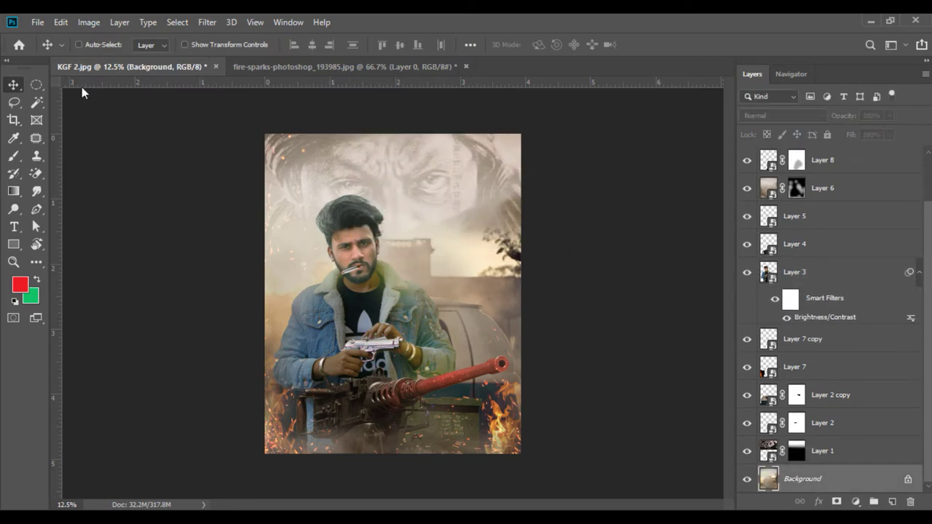
left_click(84, 24)
left_click(291, 58)
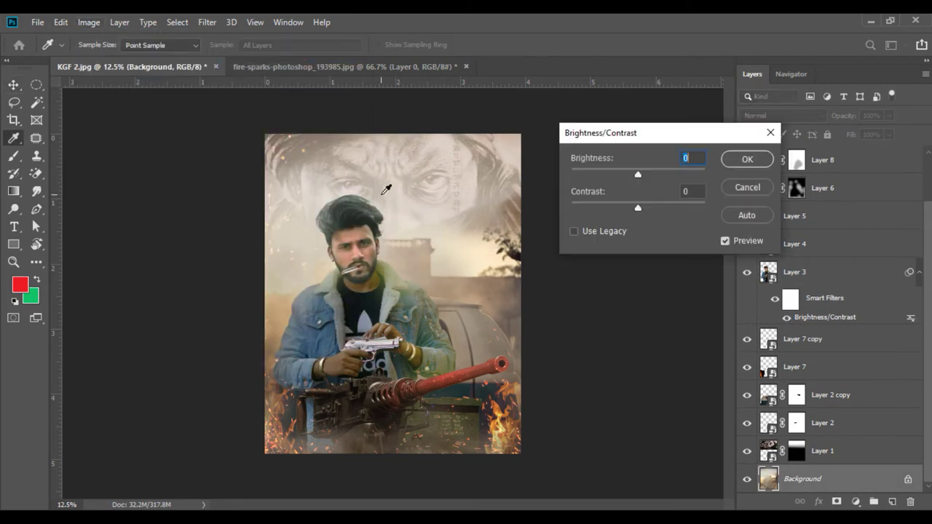
left_click_drag(638, 210, 584, 210)
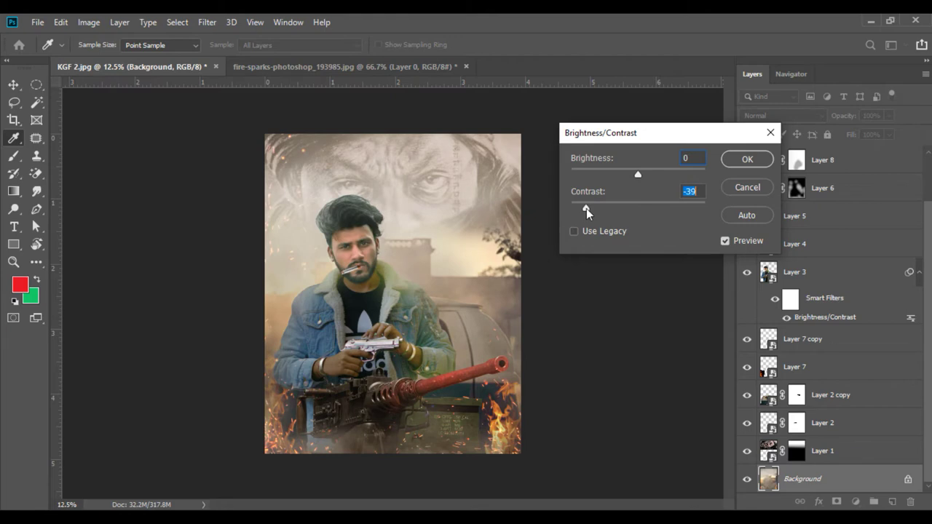
left_click(746, 160)
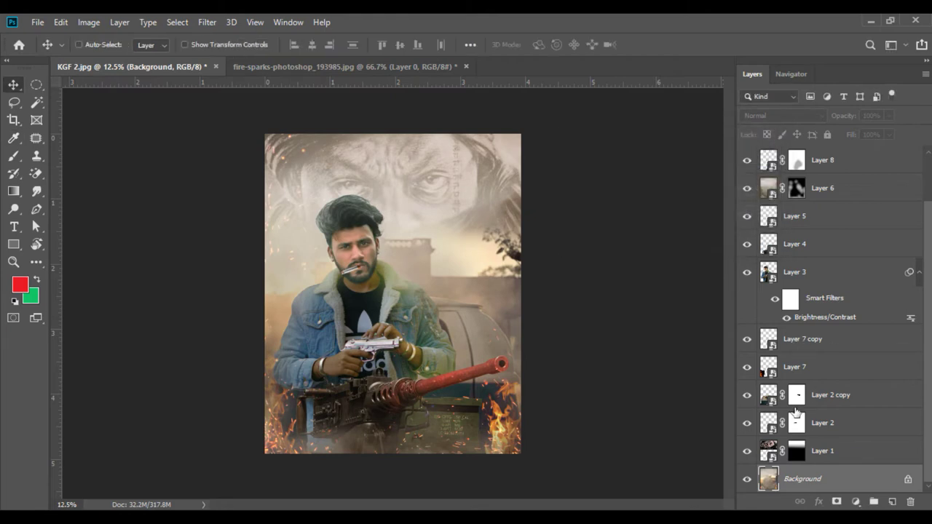
Step: Lower the contrast of Layer 2 copy to -39 and Layer 2 to -40
left_click(769, 394)
left_click(89, 22)
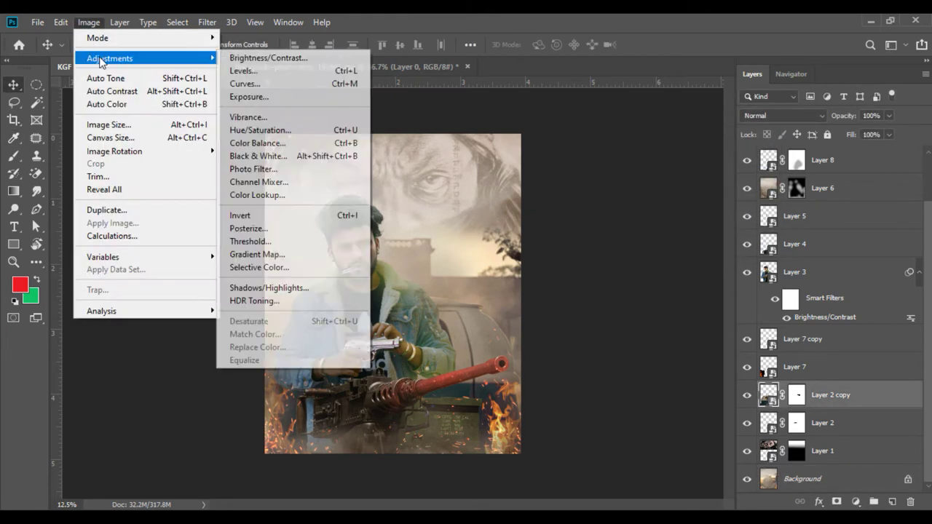
left_click(243, 58)
left_click_drag(380, 198, 377, 198)
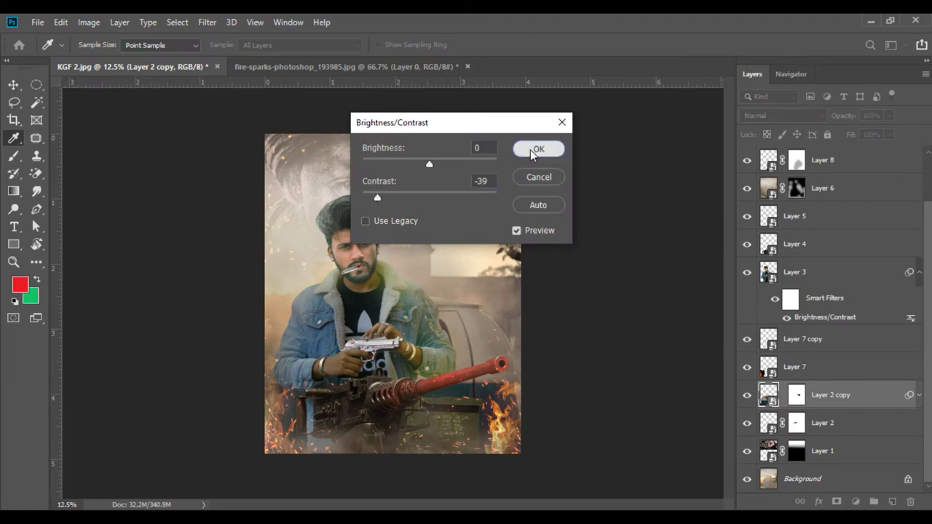
left_click(537, 148)
left_click(767, 461)
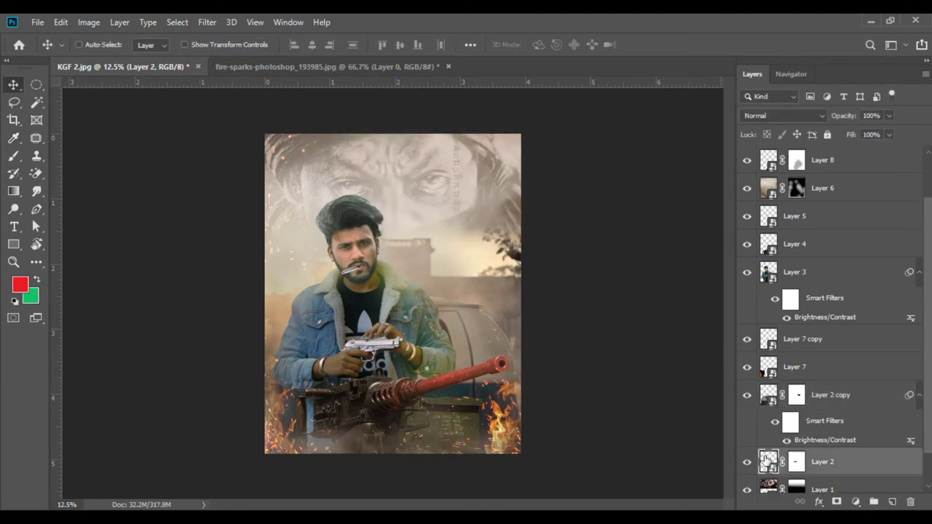
left_click(87, 22)
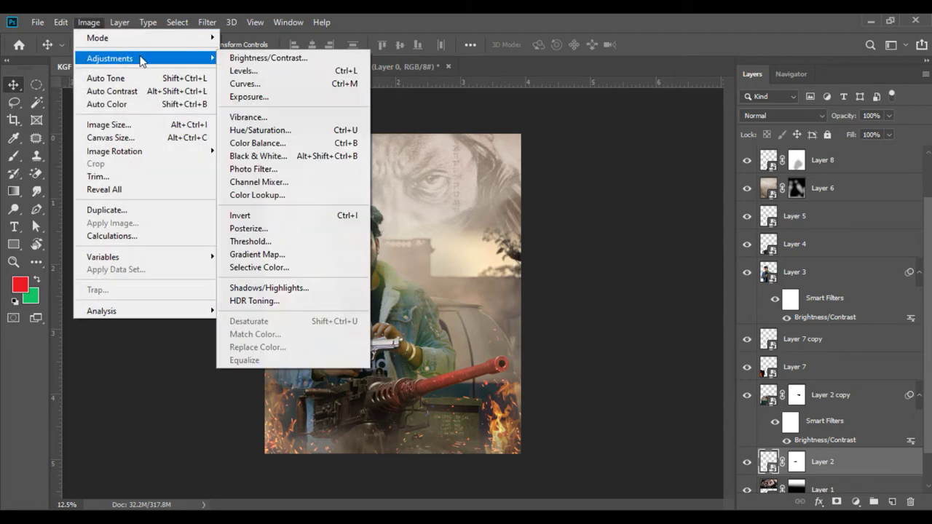
left_click(305, 59)
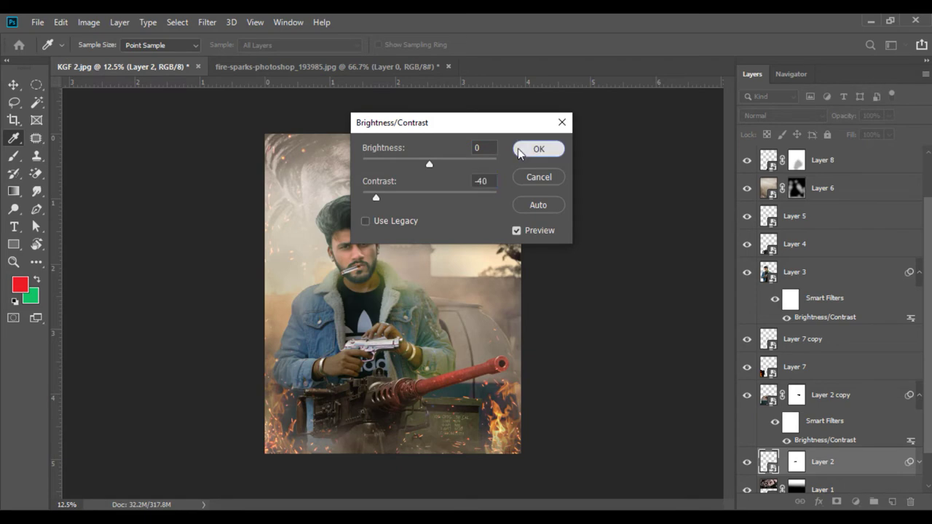
left_click(539, 148)
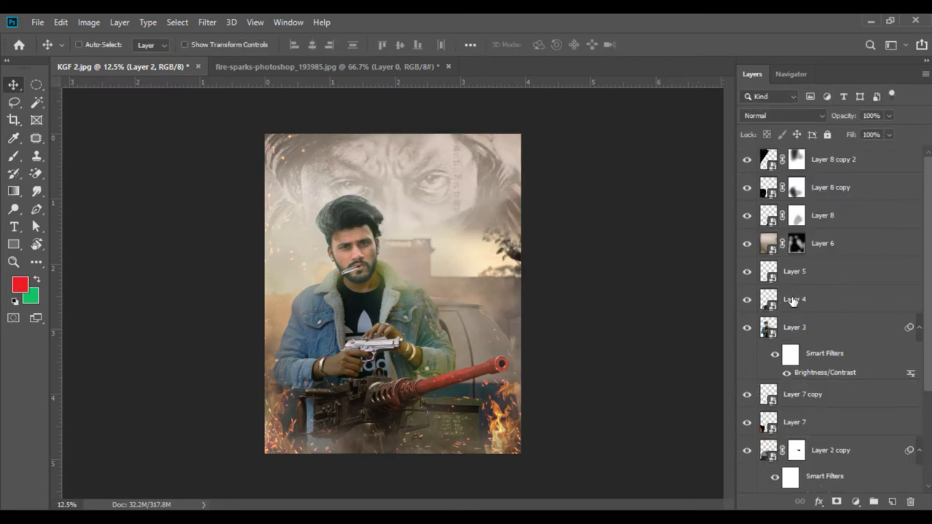
Step: Give Layer 4 contrast -23 and brightness 23, then open hair.png
left_click(92, 26)
mouse_move(110, 58)
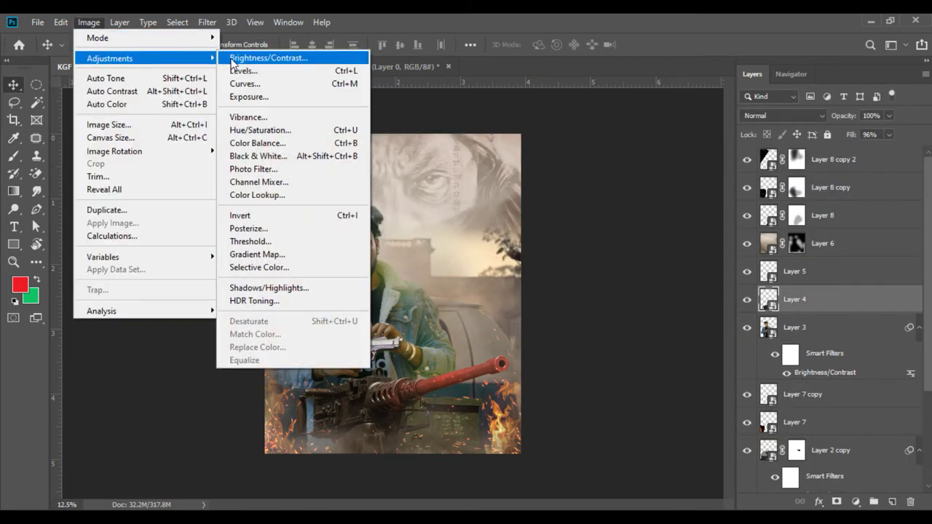
left_click(233, 60)
mouse_move(429, 196)
left_mouse_down()
mouse_move(442, 196)
mouse_move(399, 196)
left_mouse_up()
mouse_move(437, 167)
left_mouse_down()
mouse_move(420, 166)
mouse_move(440, 168)
left_mouse_up()
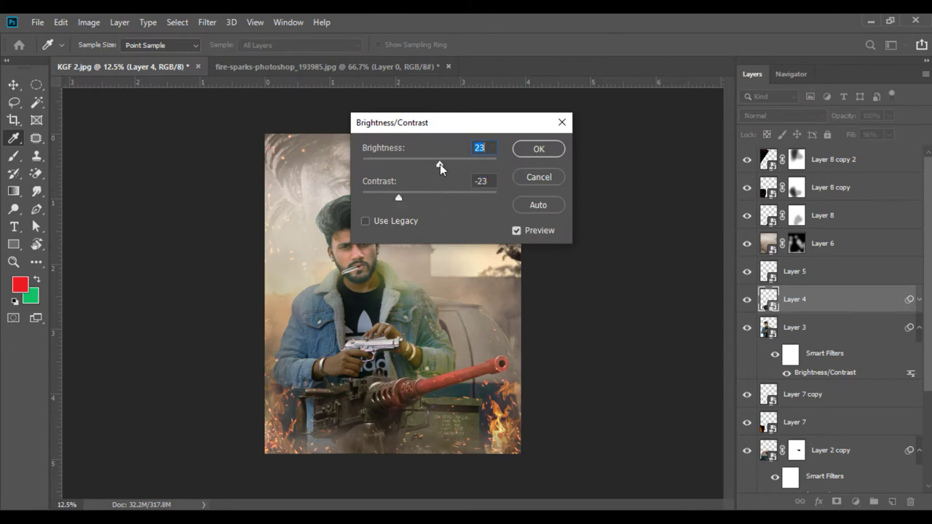
left_click(537, 149)
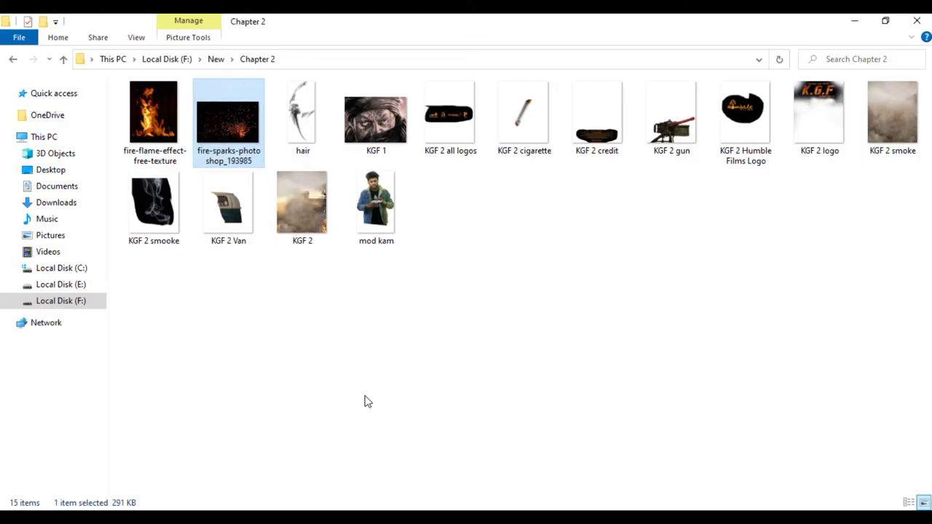
left_click_drag(301, 120, 490, 69)
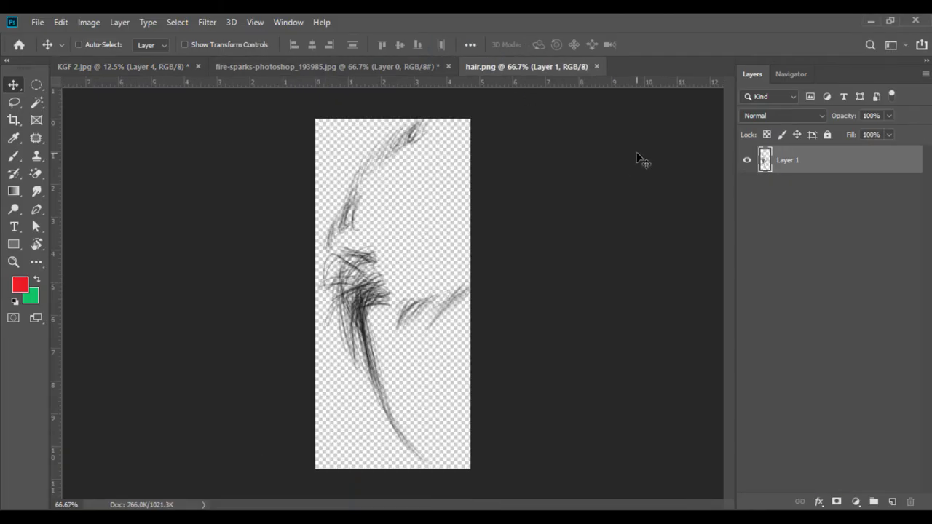
Step: Place the hair strands as a smart object, rotated about -30° over the man's hair
right_click(798, 168)
left_click(685, 201)
left_click_drag(357, 299, 364, 231)
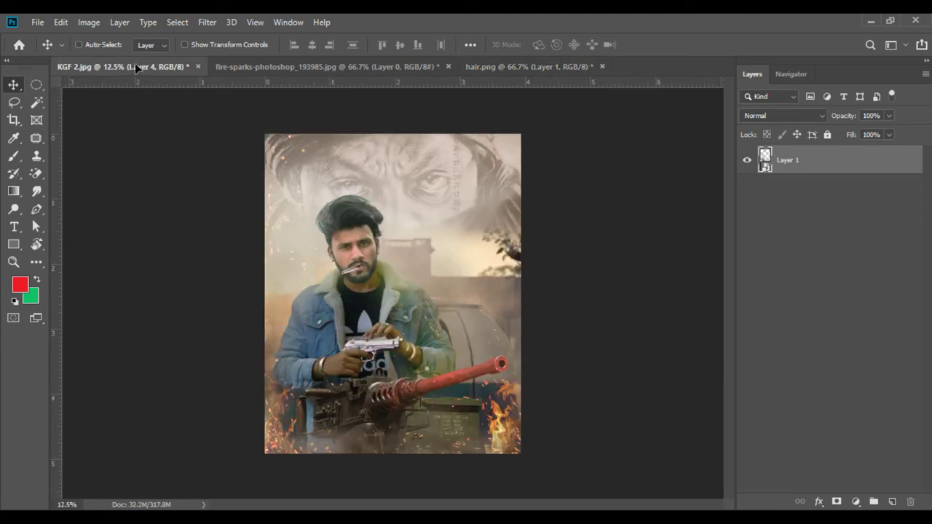
key("ctrl+plus")
key("ctrl+plus")
key("ctrl+plus")
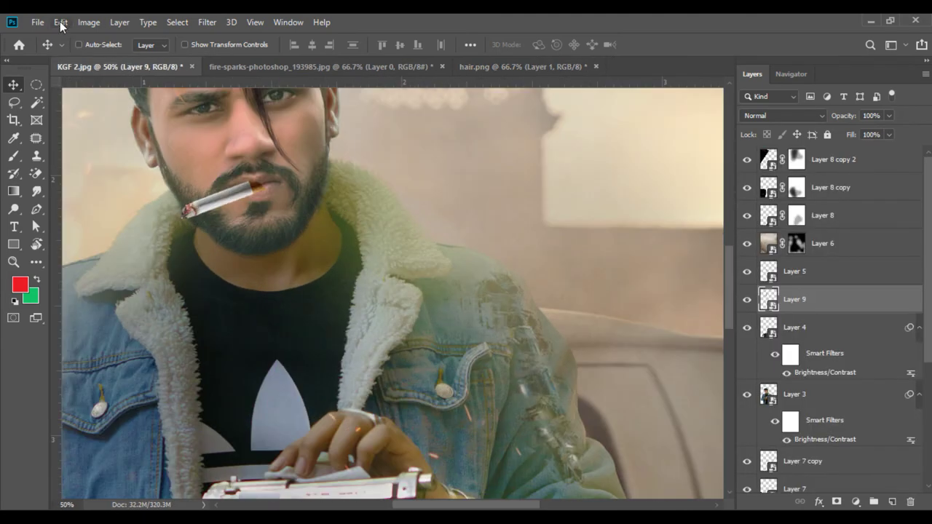
left_click(60, 22)
left_click(113, 319)
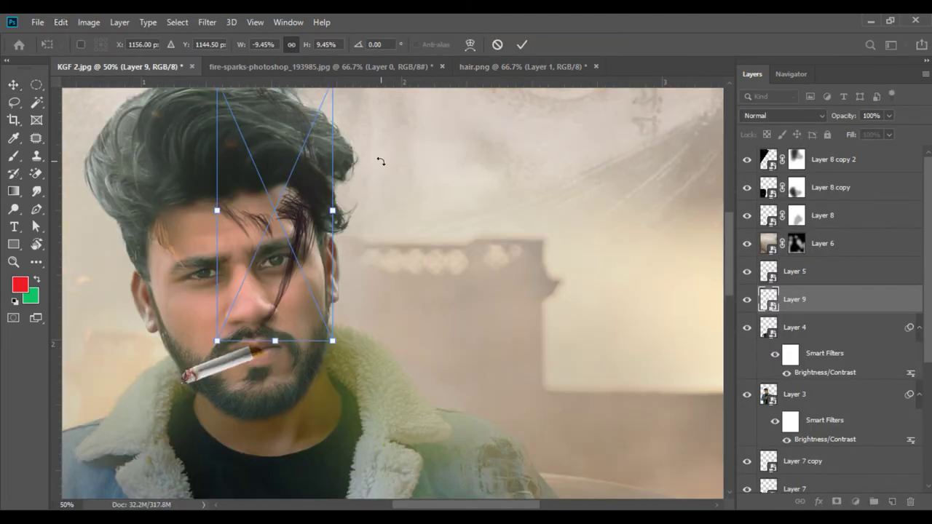
left_click_drag(380, 160, 340, 114)
left_click_drag(297, 202, 286, 168)
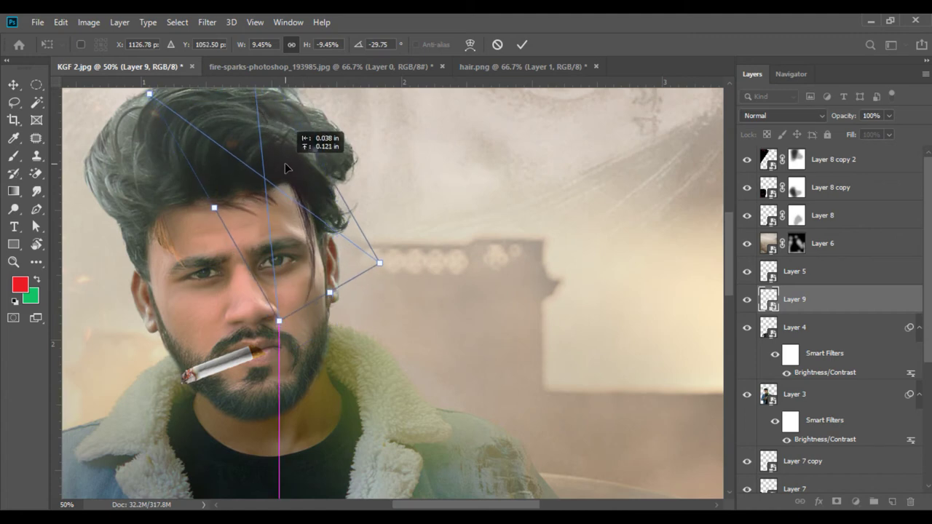
key("Return")
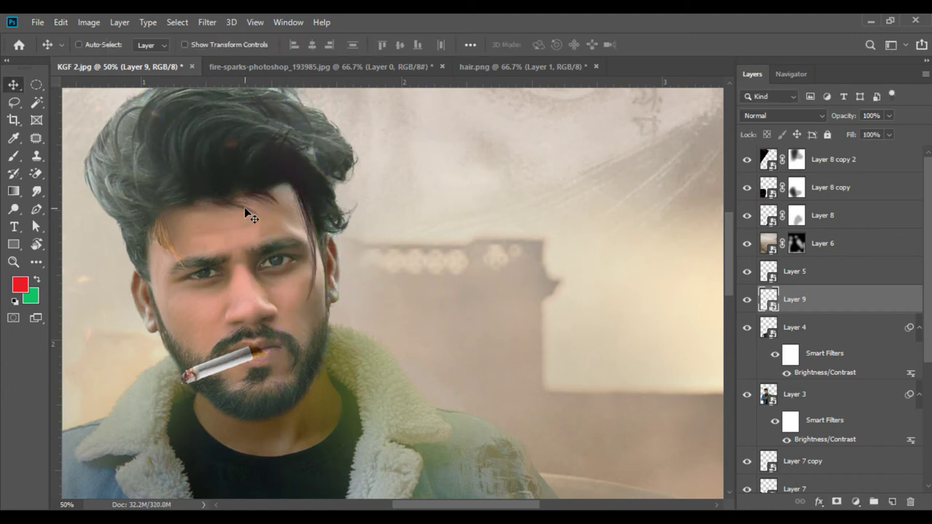
Step: Close the fire sparks and hair.png images without saving, and fit the poster on screen
left_click(441, 67)
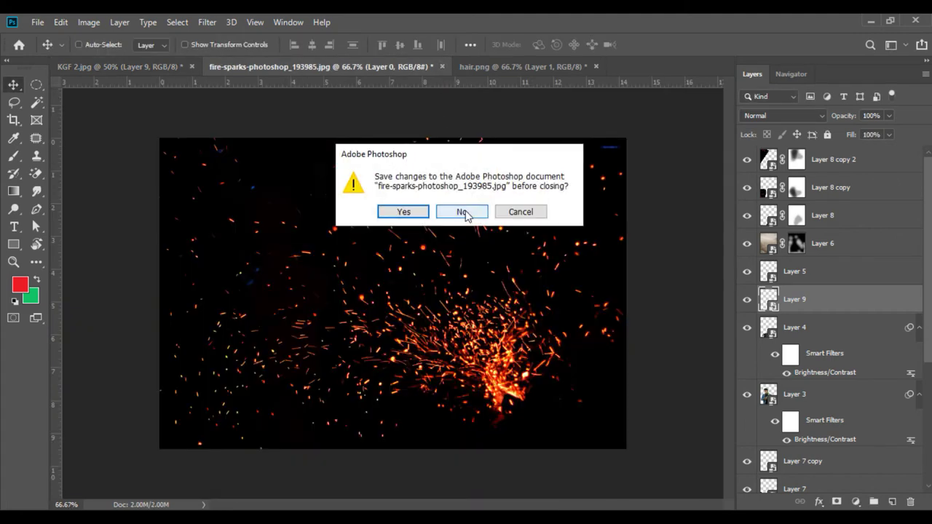
left_click(453, 210)
left_click(346, 66)
left_click(458, 211)
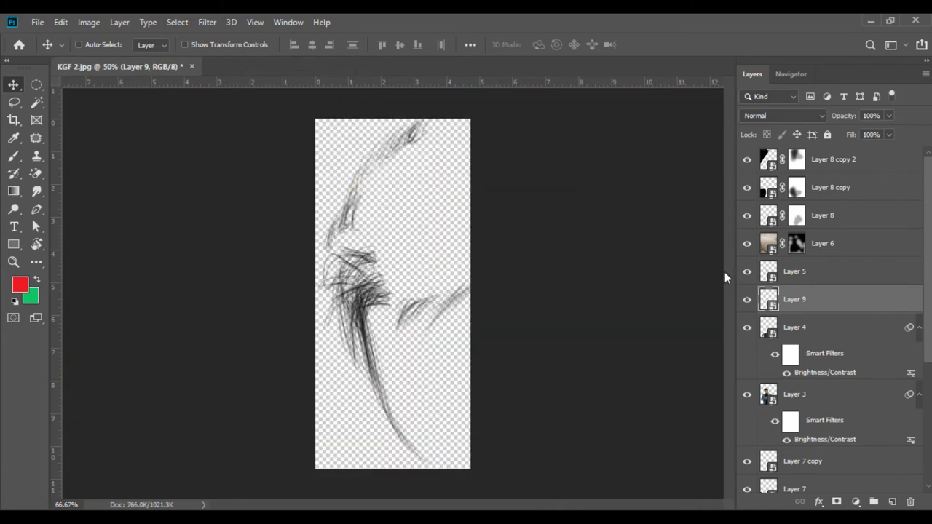
key("ctrl+0")
Step: Merge all visible layers and duplicate the merged Background layer
right_click(792, 305)
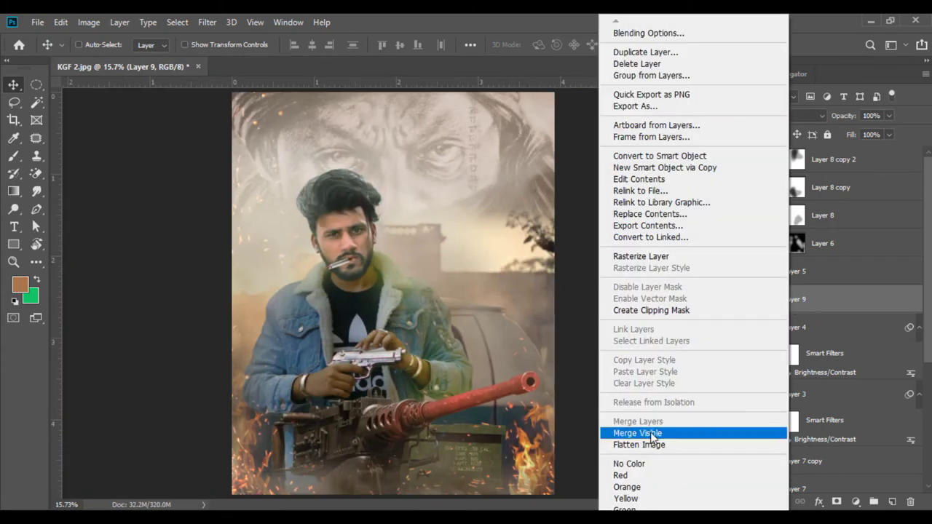
left_click(651, 431)
left_click_drag(801, 160, 892, 501)
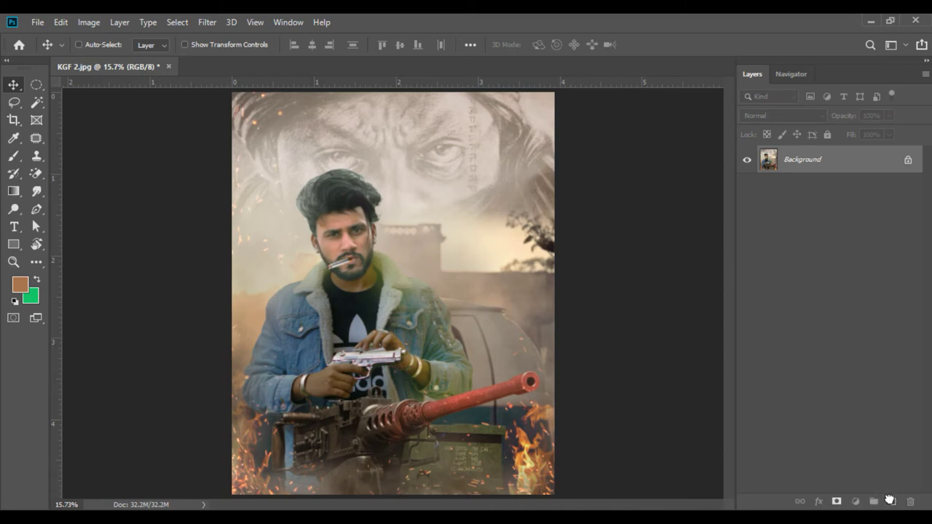
Step: In Camera Raw, darken the copy's exposure to -0.45 and slightly boost vibrance
left_click(206, 21)
left_click(237, 102)
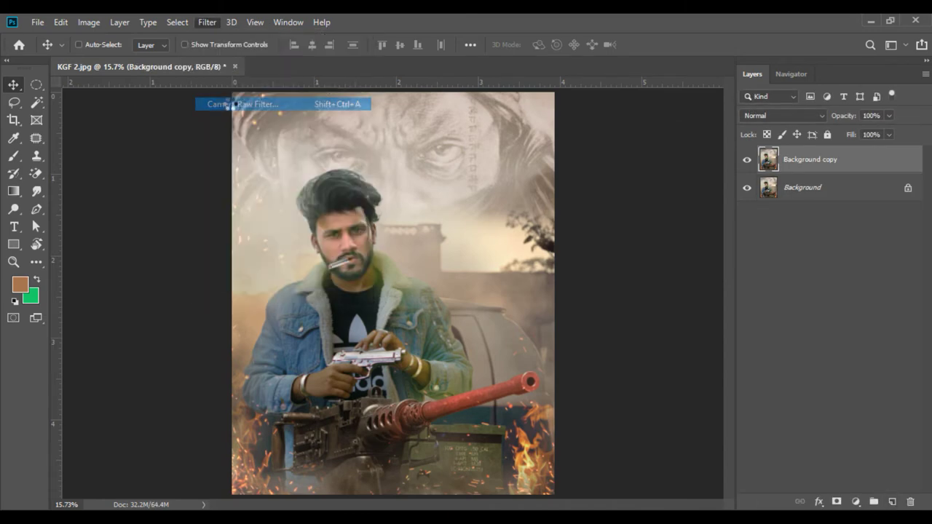
mouse_move(692, 343)
left_mouse_down()
mouse_move(684, 345)
mouse_move(710, 364)
mouse_move(697, 388)
mouse_move(705, 406)
mouse_move(719, 410)
mouse_move(675, 421)
mouse_move(684, 449)
mouse_move(707, 442)
left_mouse_up()
scroll(785, 402, "down", 1)
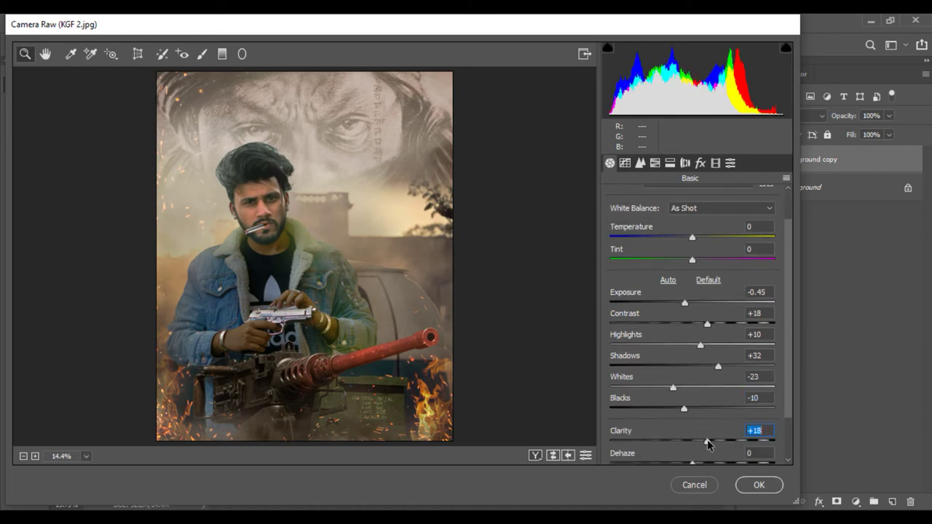
scroll(778, 399, "down", 1)
left_click_drag(695, 463, 703, 465)
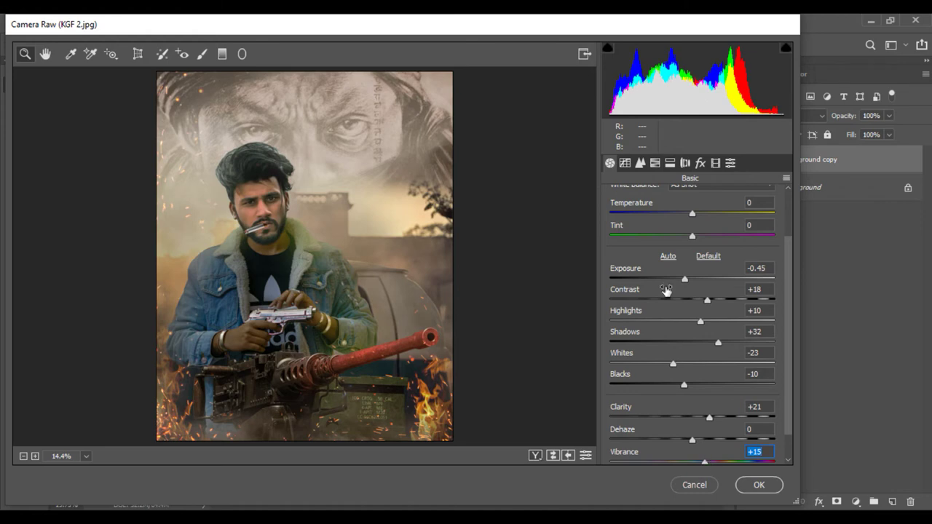
Step: Set orange saturation -14, orange luminance +36, stronger blues, and an edge vignette, then apply
left_click(655, 163)
mouse_move(697, 271)
left_mouse_down()
mouse_move(684, 271)
mouse_move(729, 271)
left_mouse_up()
left_click(723, 199)
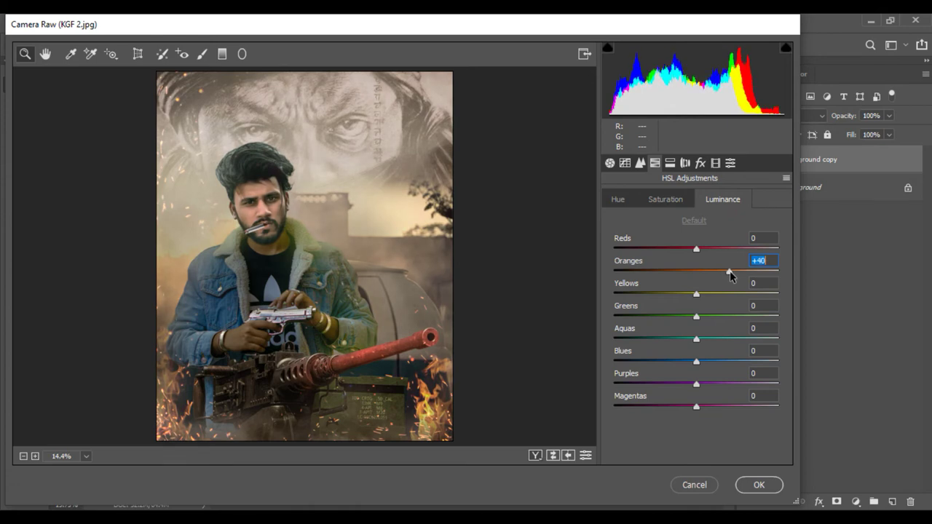
left_click(665, 211)
left_click_drag(696, 362, 729, 362)
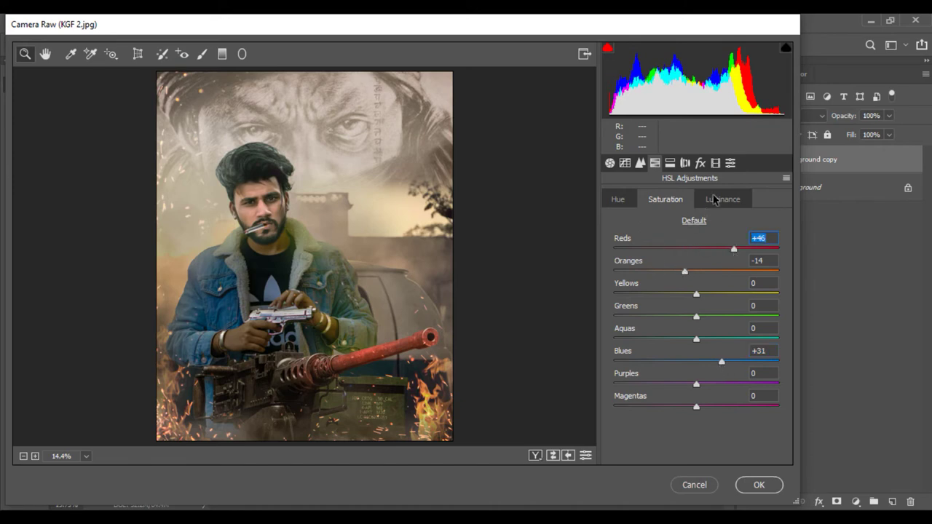
left_click(701, 163)
left_click_drag(695, 346, 679, 344)
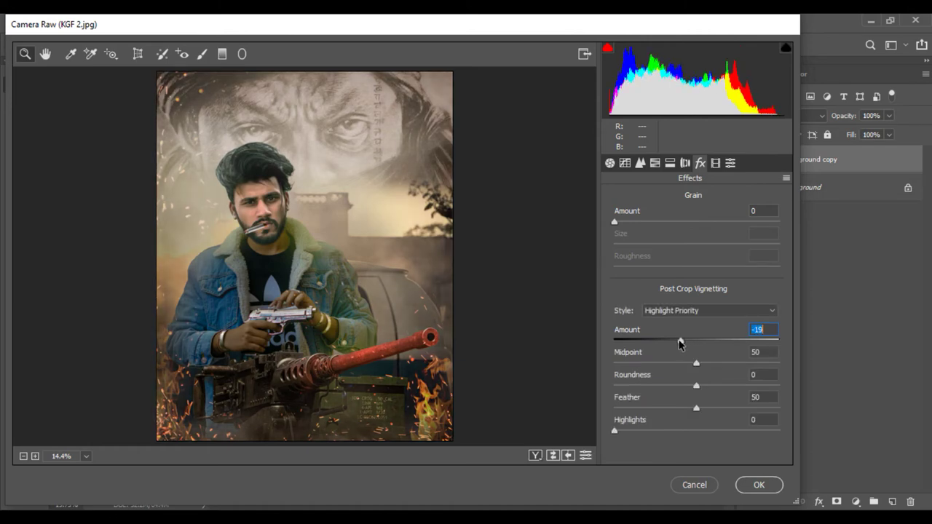
left_click(653, 165)
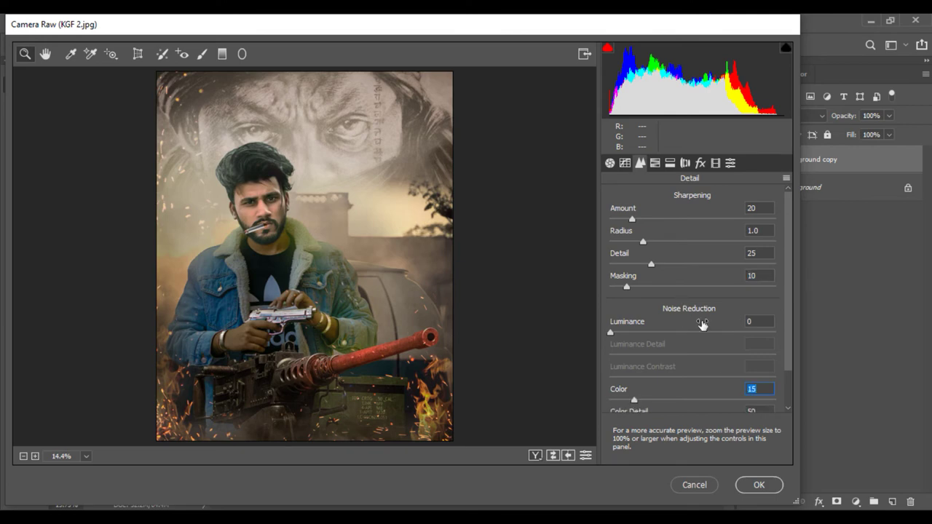
left_click(758, 484)
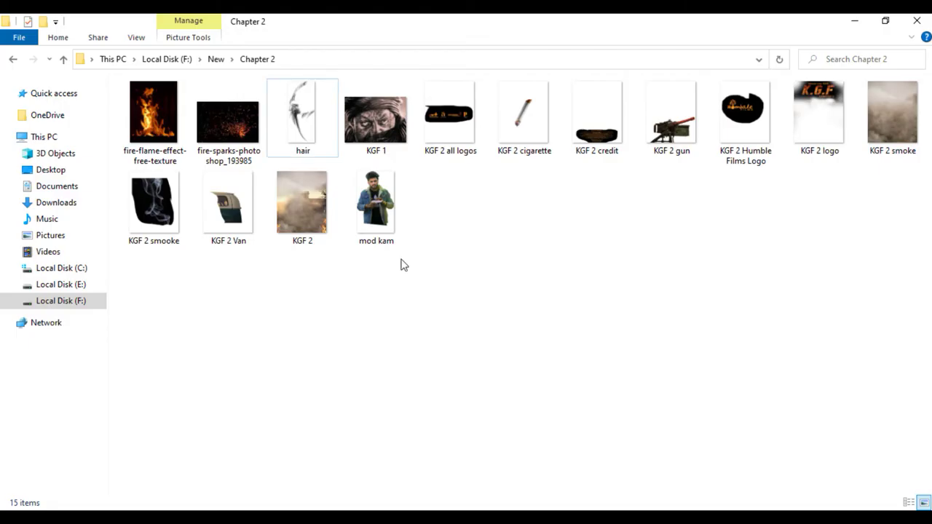
Step: Bring the KGF 2 all logos image into the poster as a Screen-blended smart object
left_click_drag(449, 114, 397, 80)
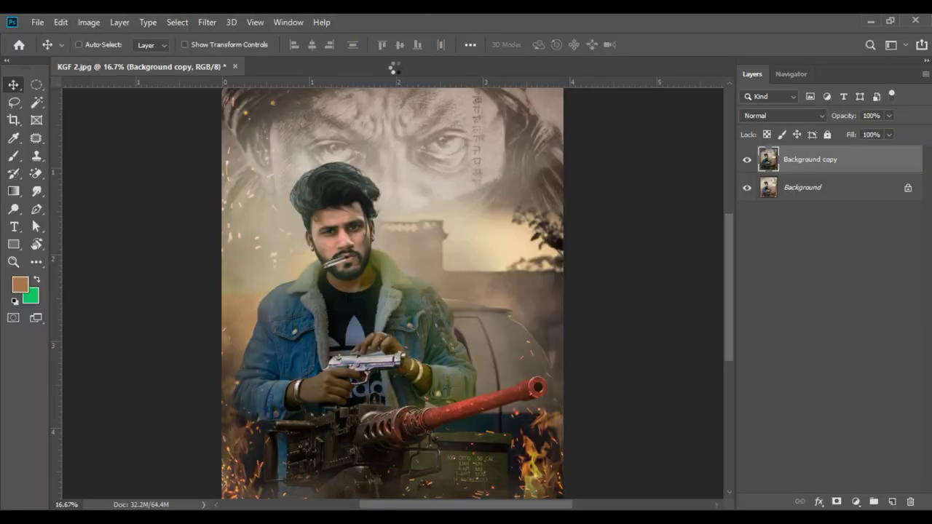
right_click(793, 168)
left_click(697, 201)
left_click_drag(371, 338, 424, 373)
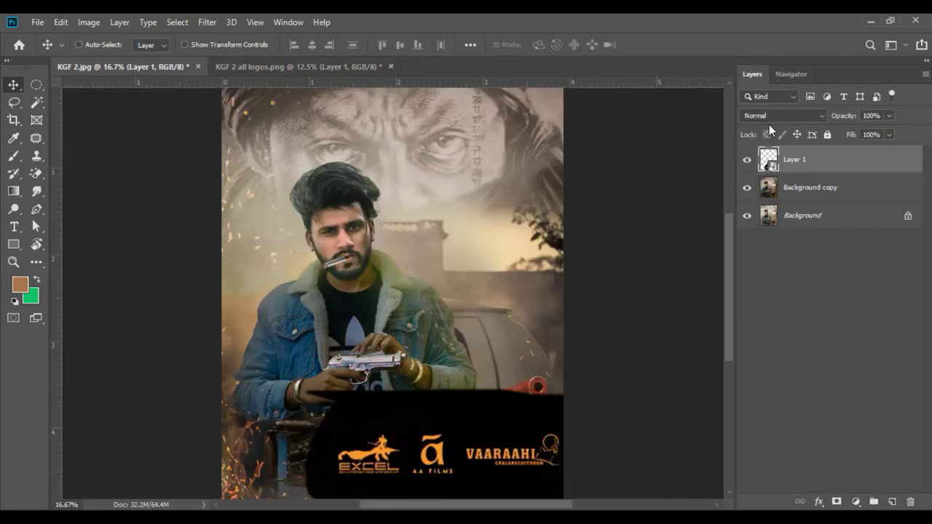
left_click(781, 115)
left_click(756, 229)
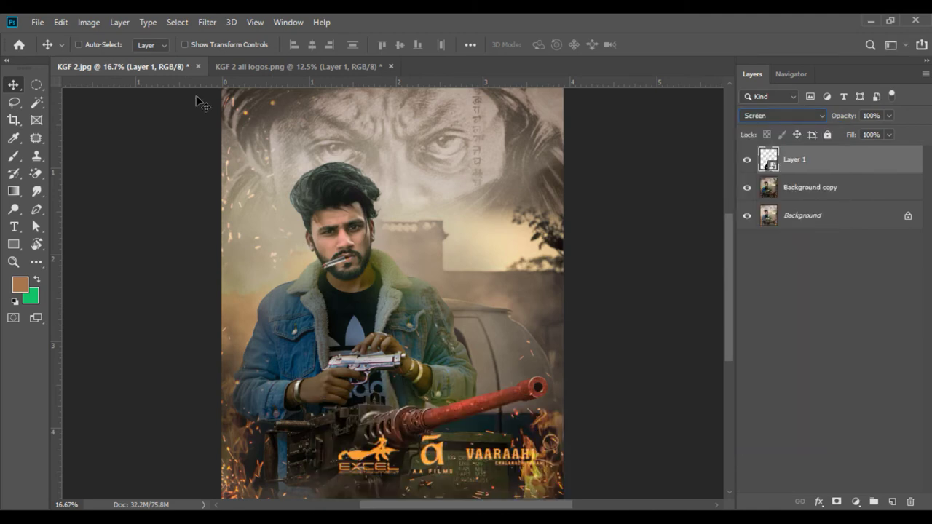
Step: Shrink the logos into the bottom-right corner and close the logos file without saving
left_click(60, 22)
left_click(131, 316)
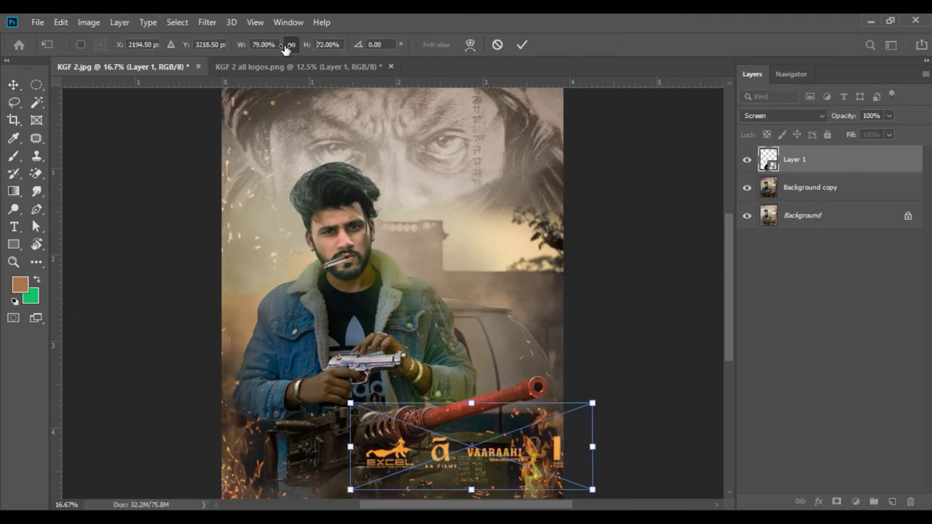
left_click_drag(472, 446, 473, 473)
left_click_drag(727, 351, 727, 386)
left_click_drag(332, 395, 527, 405)
key("Return")
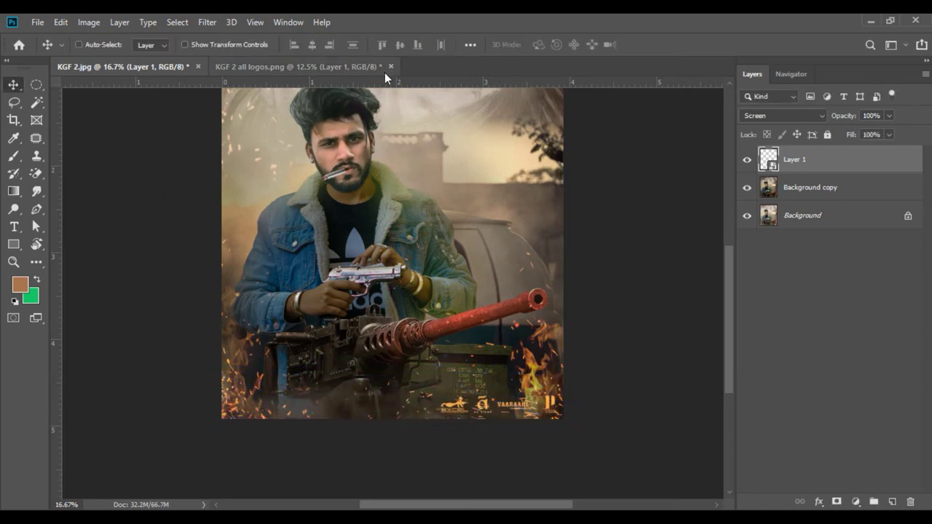
left_click(388, 66)
left_click(455, 211)
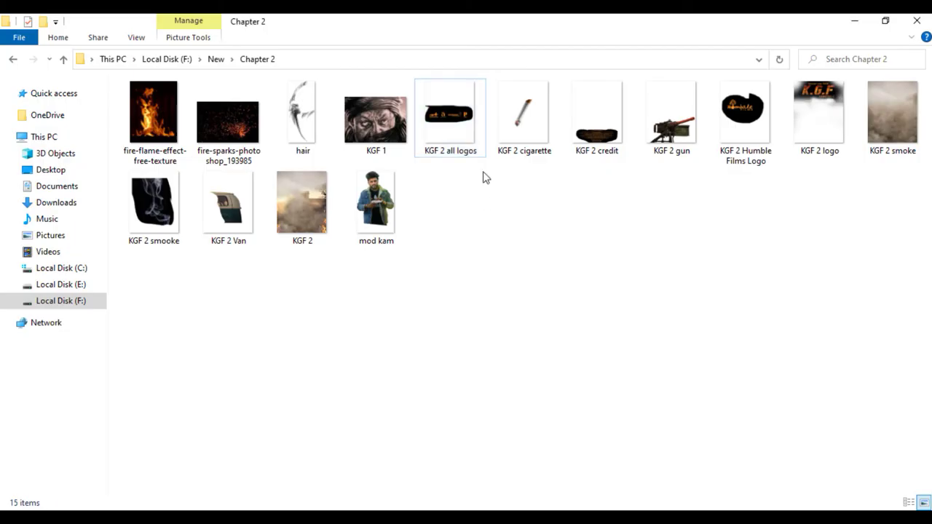
Step: Bring the KGF 2 credit image into the poster as a Screen-blended smart object
left_click_drag(597, 116, 356, 71)
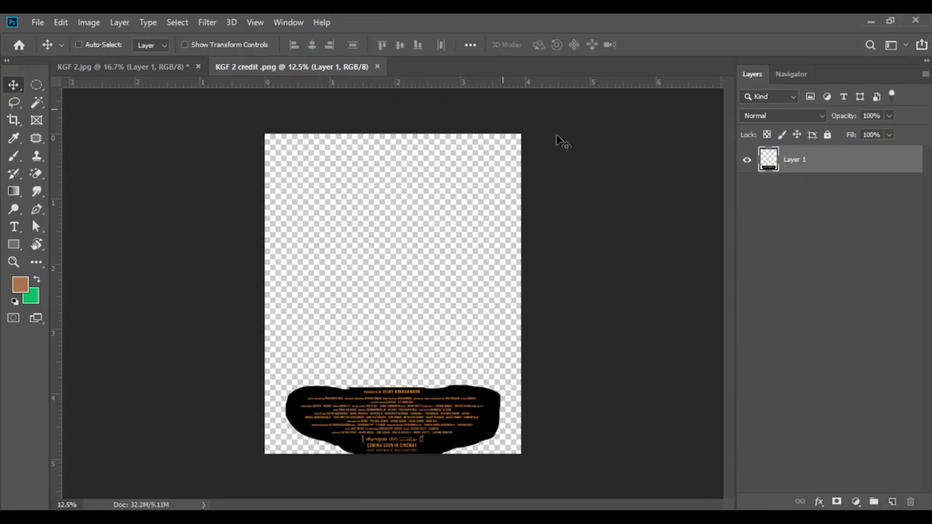
right_click(799, 163)
left_click(729, 203)
left_click_drag(447, 399, 390, 391)
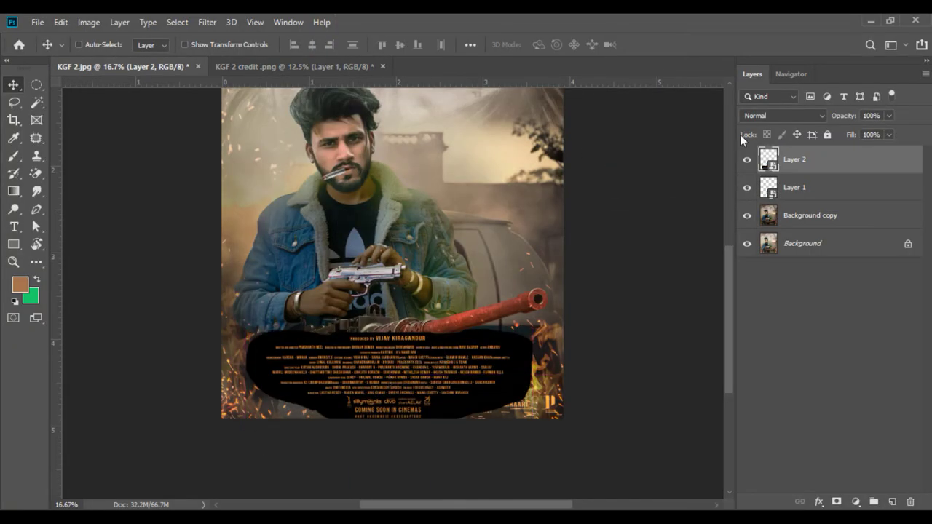
left_click(774, 116)
left_click(757, 229)
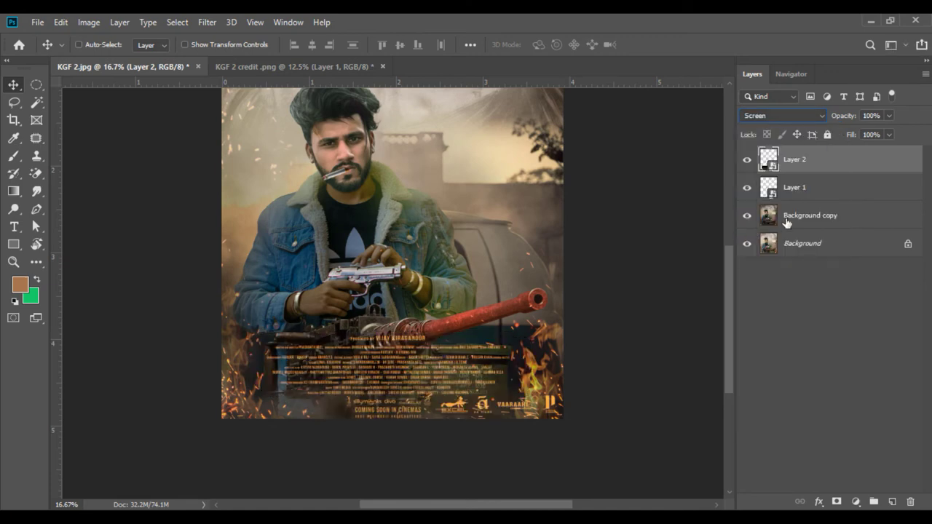
left_click(799, 191)
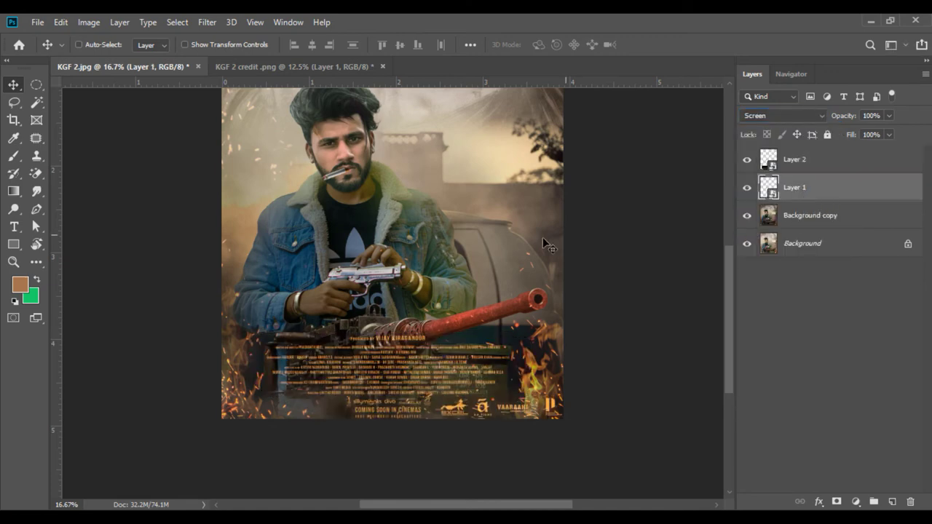
Step: Close the credit file without saving and open the Humble Films logo image
left_click(382, 67)
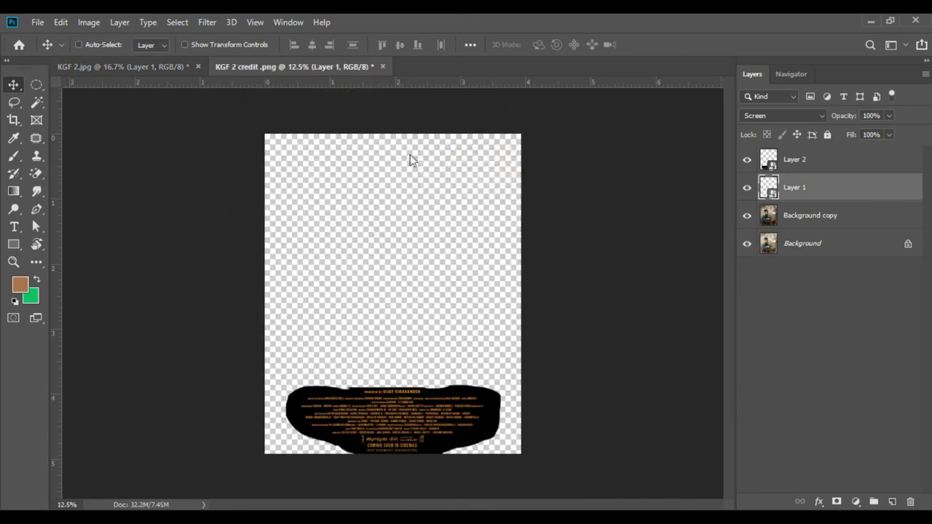
left_click(466, 212)
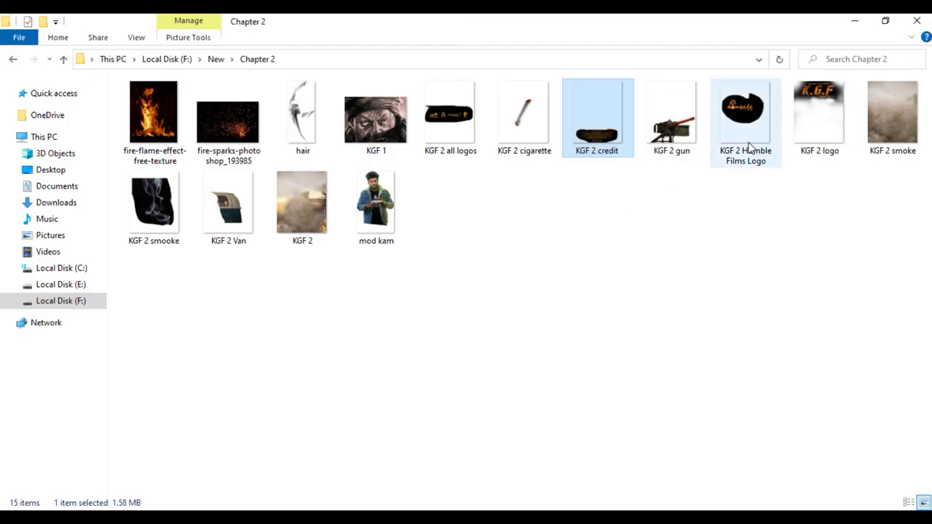
left_click_drag(747, 146, 343, 67)
right_click(793, 162)
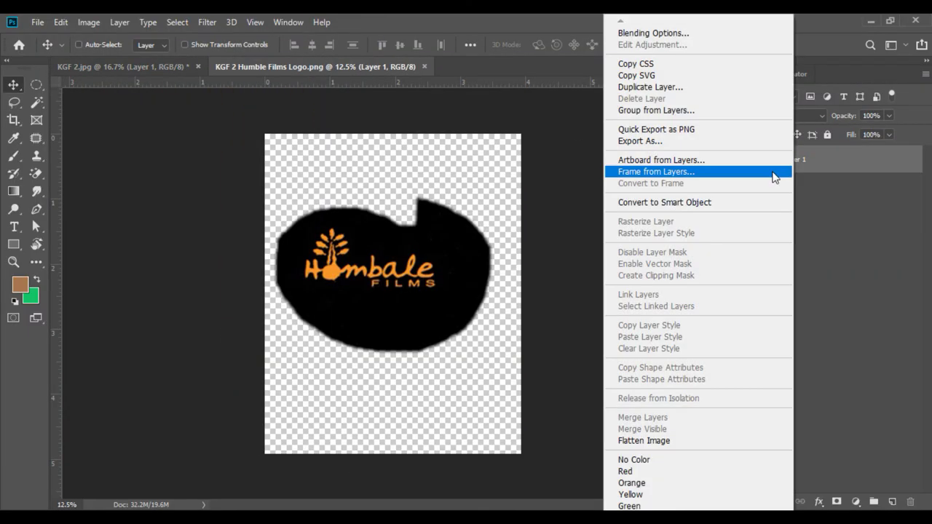
Step: Bring the Humble Films logo into the poster as a Screen-blended smart object
left_click(774, 202)
left_click_drag(386, 277, 255, 131)
scroll(729, 241, "up", 3)
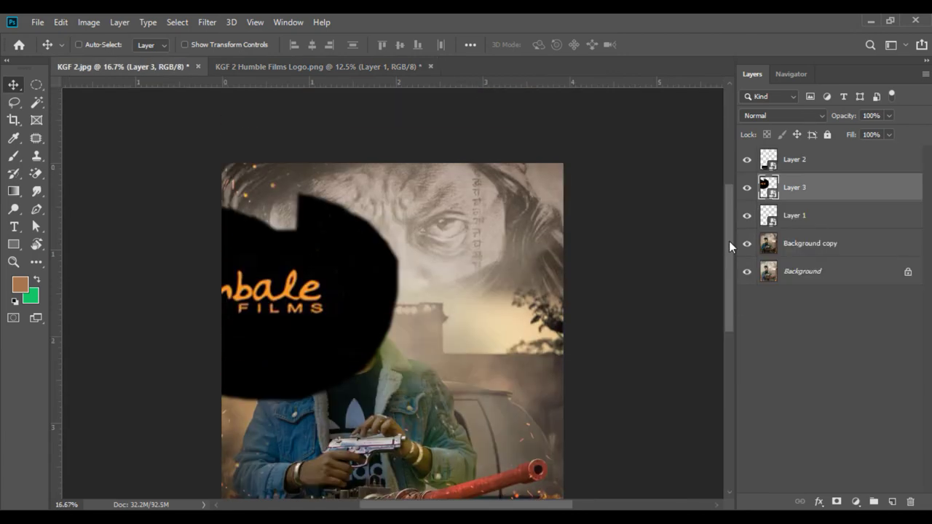
scroll(729, 241, "up", 2)
left_click(777, 113)
left_click(760, 230)
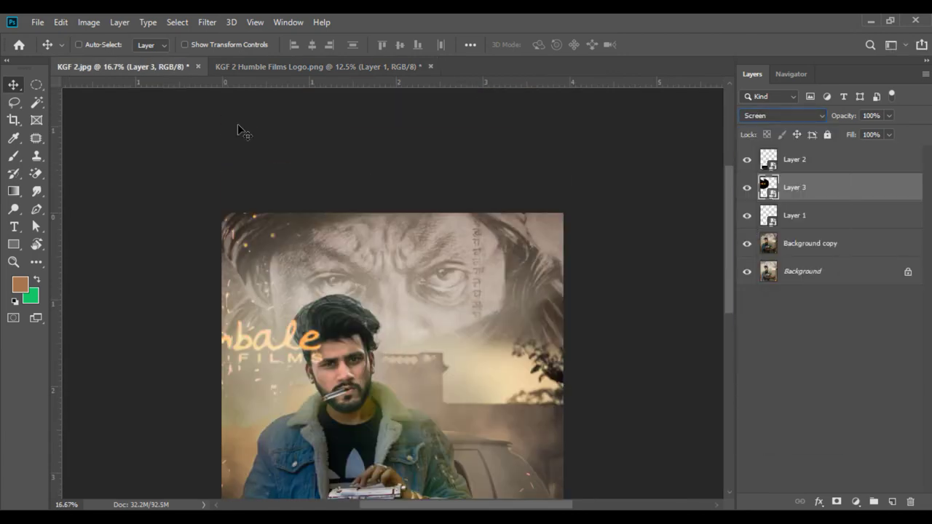
Step: Shrink the Humble Films logo into the top-left corner, keeping Screen blending
left_click(61, 22)
left_click(110, 316)
left_click_drag(248, 44, 257, 48)
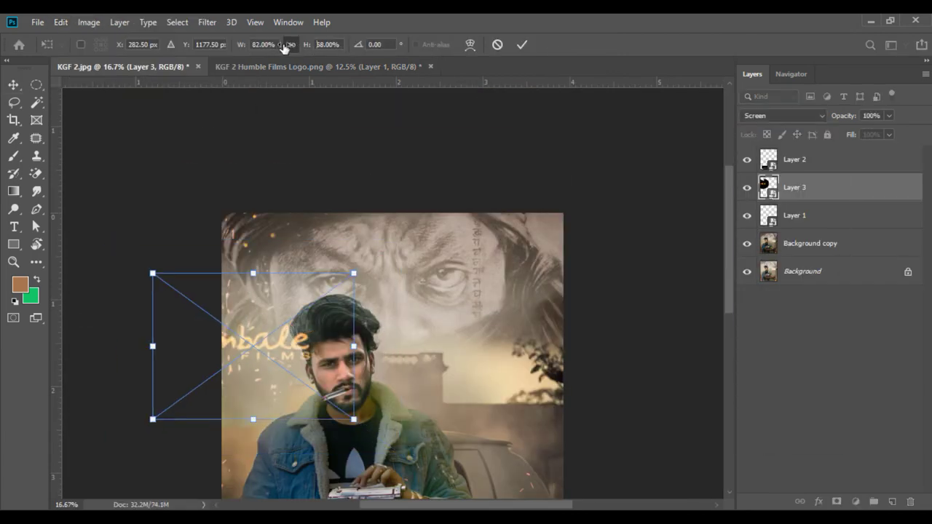
key("Return")
left_click_drag(252, 346, 251, 234)
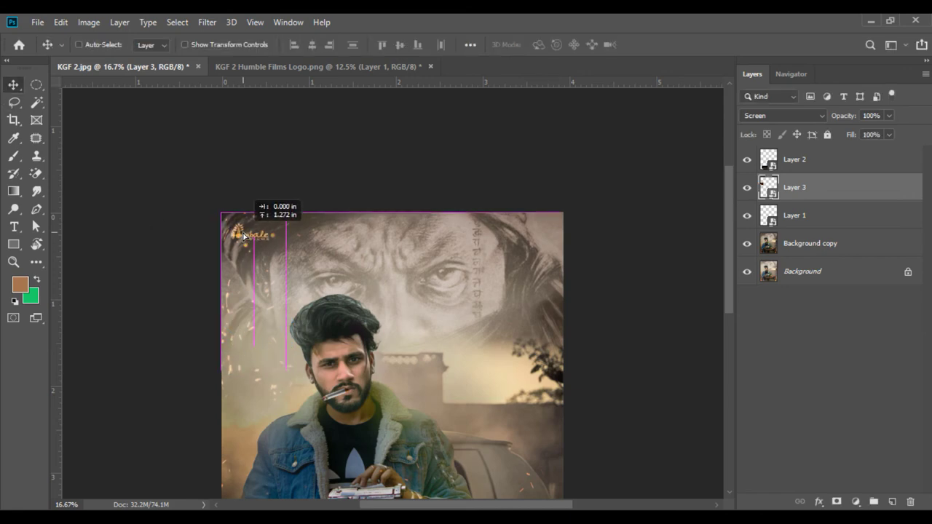
left_click(757, 115)
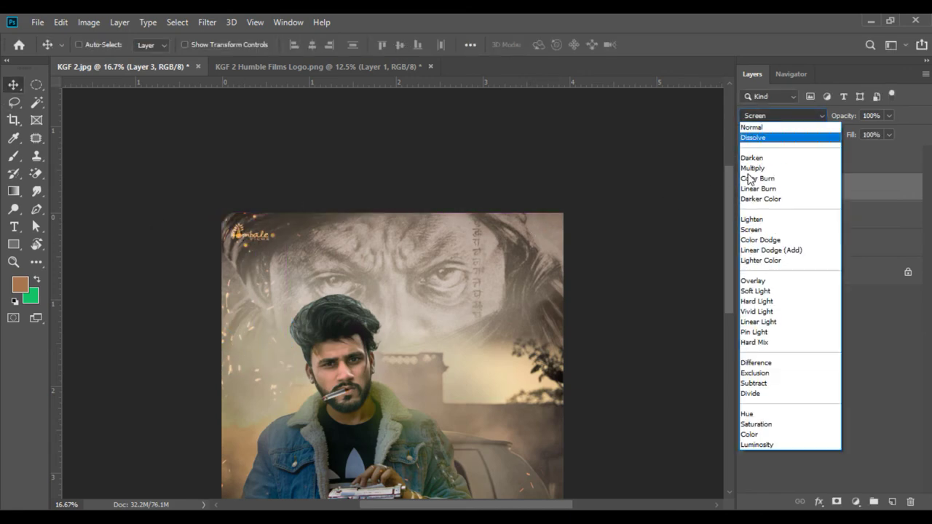
left_click(752, 230)
Step: Set both the studio logos layer and the credits layer to Lighten blending
scroll(730, 224, "down", 5)
left_click(792, 218)
left_click(786, 116)
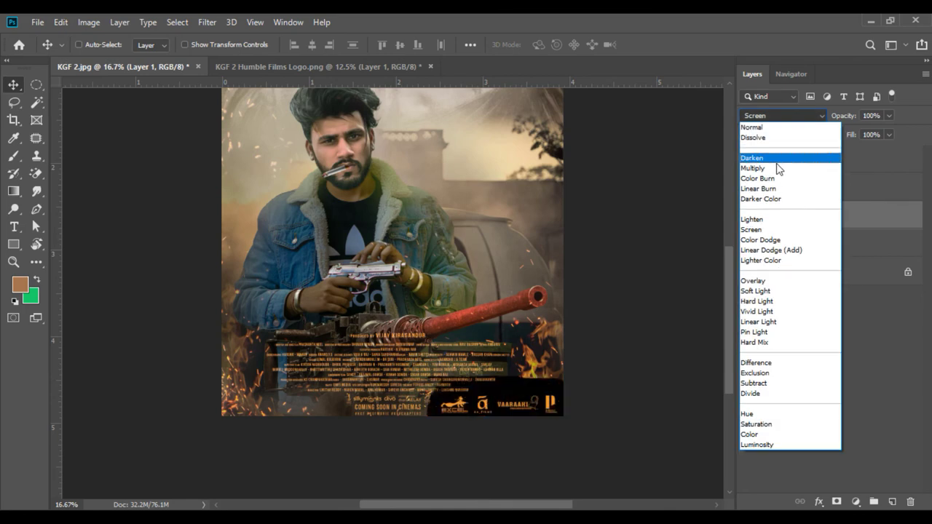
left_click(761, 219)
left_click(794, 159)
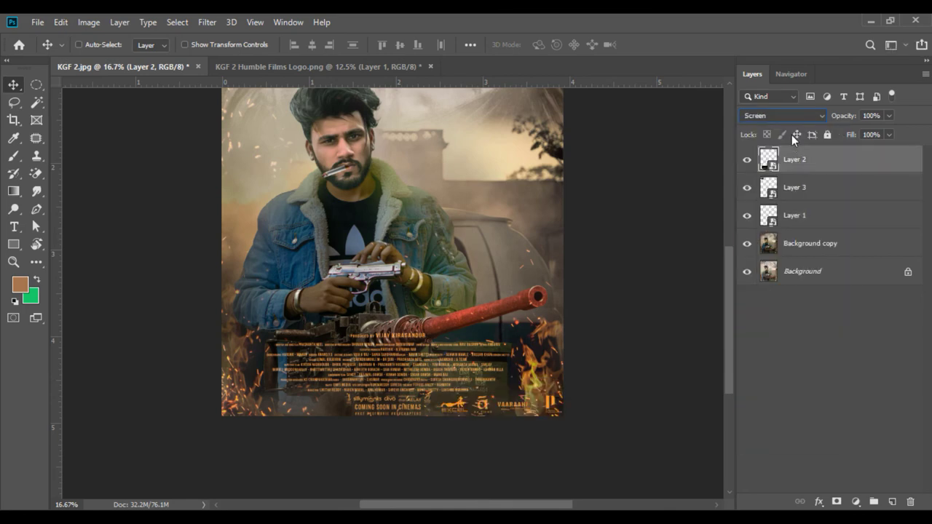
left_click(783, 115)
left_click(770, 222)
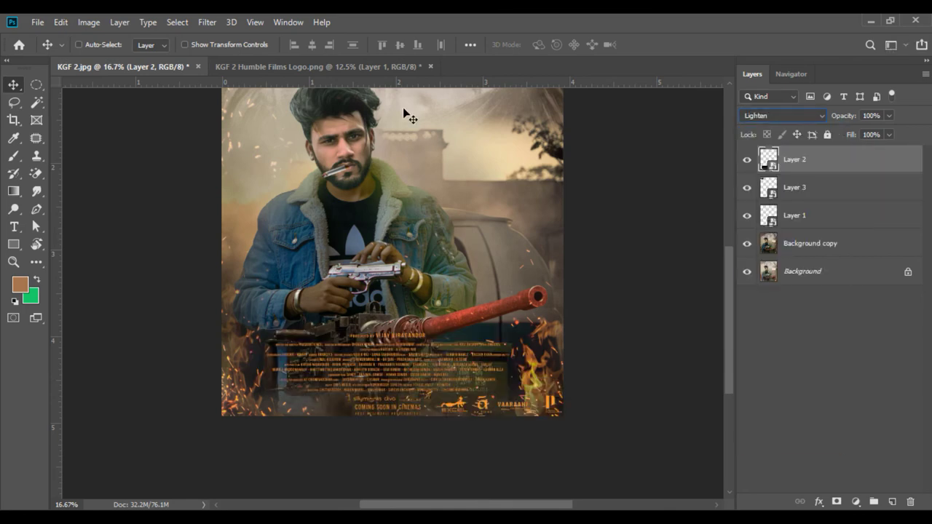
Step: Close the Humble Films logo file without saving and open the KGF 2 logo image
left_click(430, 66)
left_click(430, 210)
left_click_drag(819, 117, 333, 66)
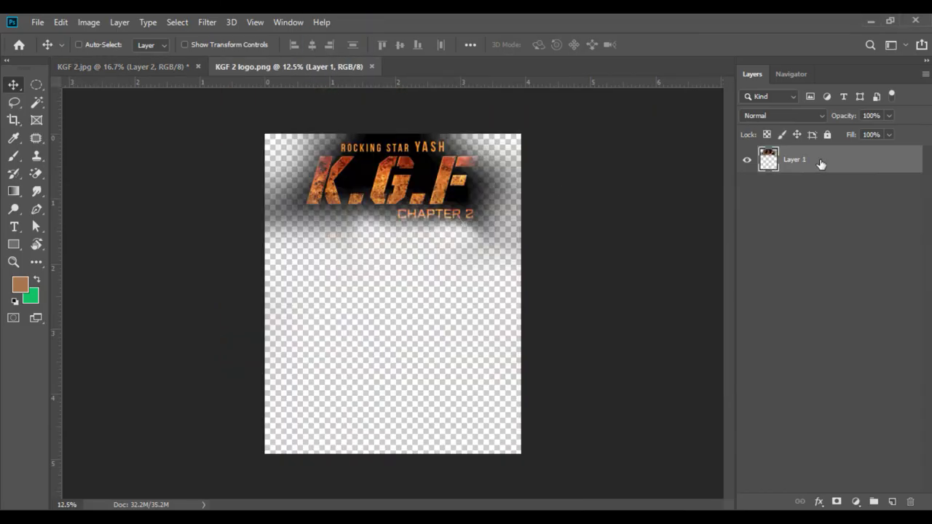
Step: Place the KGF 2 title logo into the poster as a Screen-blended smart object
right_click(820, 164)
left_click(690, 206)
left_click_drag(769, 159, 381, 124)
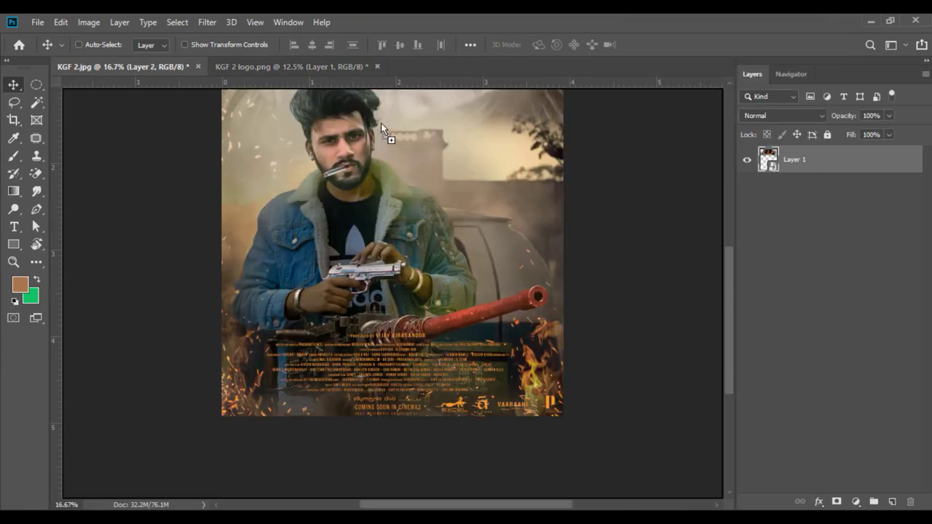
left_click_drag(729, 320, 729, 262)
left_click_drag(393, 219, 408, 70)
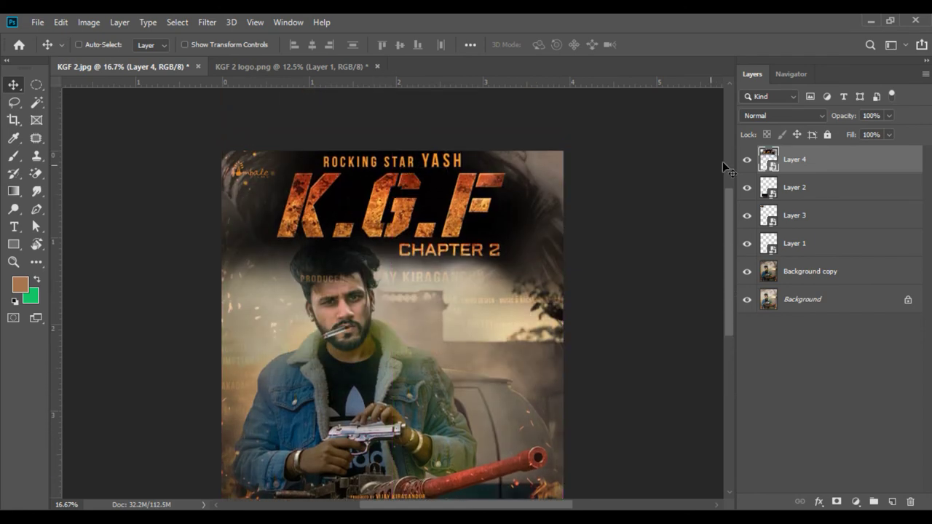
left_click(761, 116)
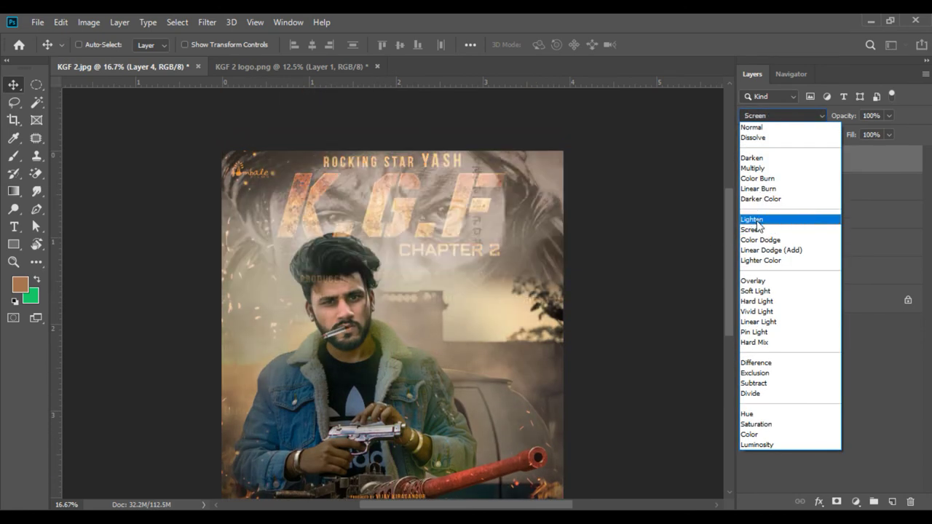
left_click(754, 229)
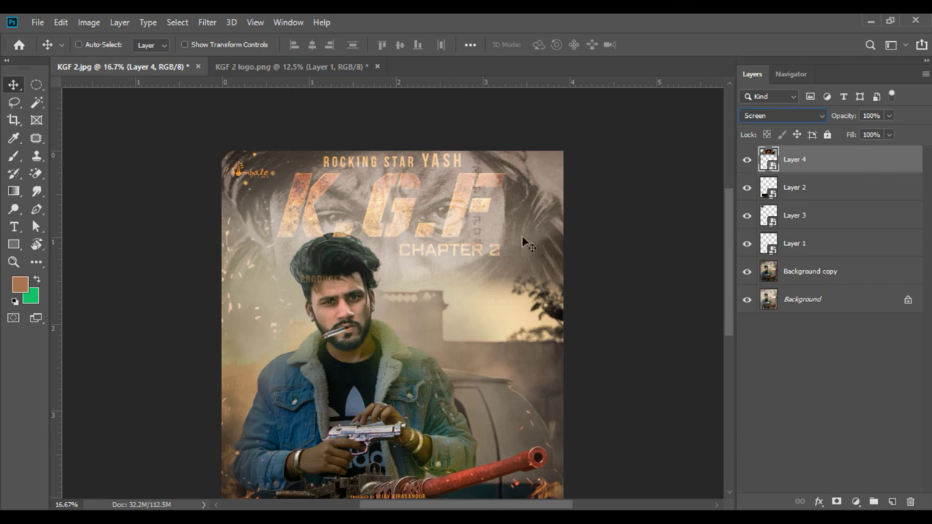
Step: Add a layer mask to the title logo and set the brush to 100% opacity
left_click(837, 499)
left_click(13, 155)
left_click(268, 46)
key("Return")
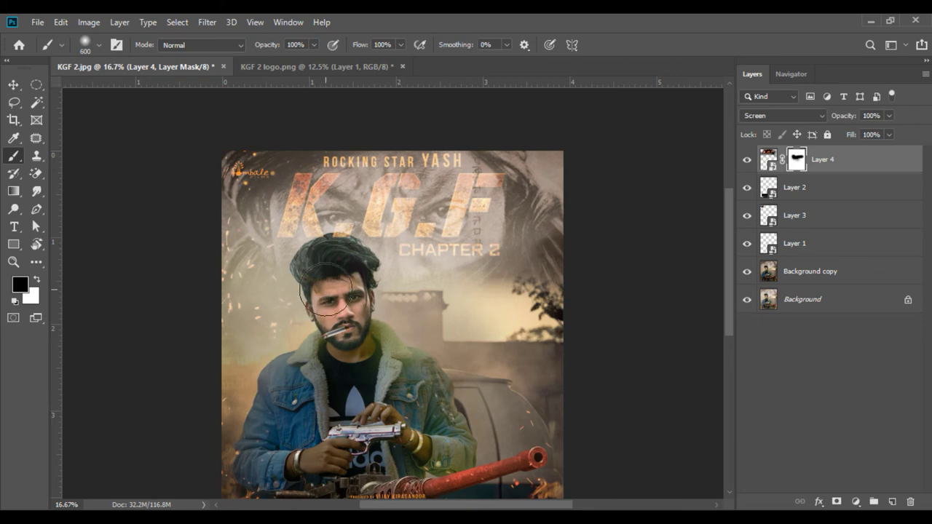
Step: Duplicate the title logo layer and the Background copy layer
key("ctrl+plus")
key("v")
mouse_move(830, 162)
left_mouse_down()
mouse_move(903, 488)
mouse_move(893, 502)
left_mouse_up()
key("ctrl+0")
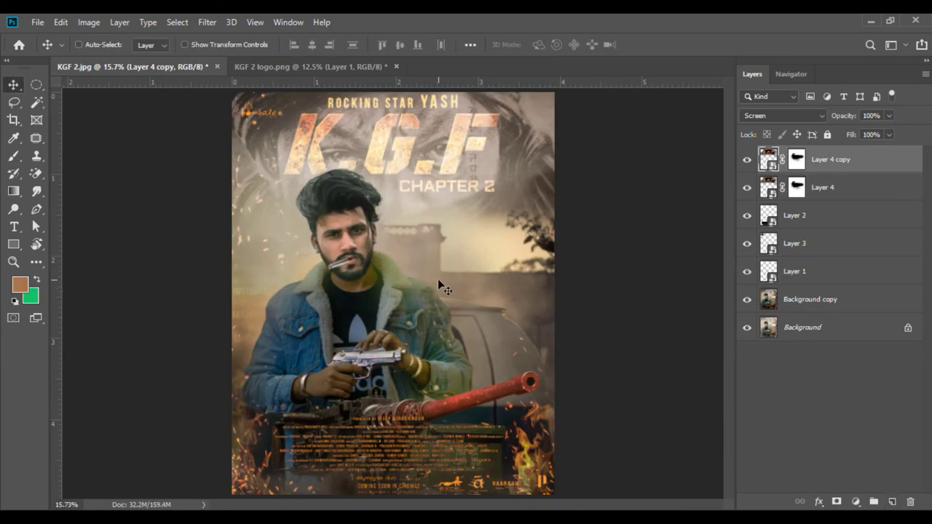
left_click_drag(792, 301, 892, 501)
Step: Warm the poster in Camera Raw with Temperature +20 and Tint +25
left_click(197, 23)
left_click(259, 105)
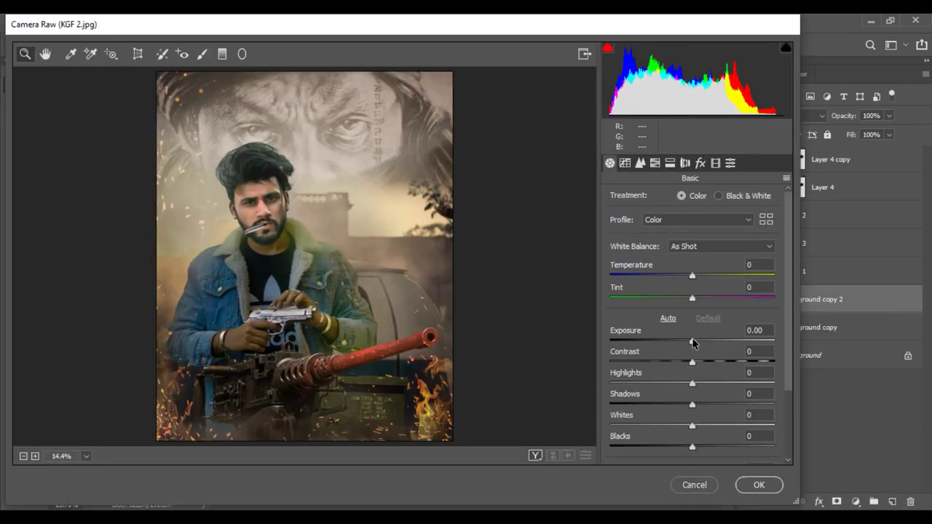
mouse_move(693, 275)
left_mouse_down()
mouse_move(706, 275)
mouse_move(701, 298)
mouse_move(719, 299)
left_mouse_up()
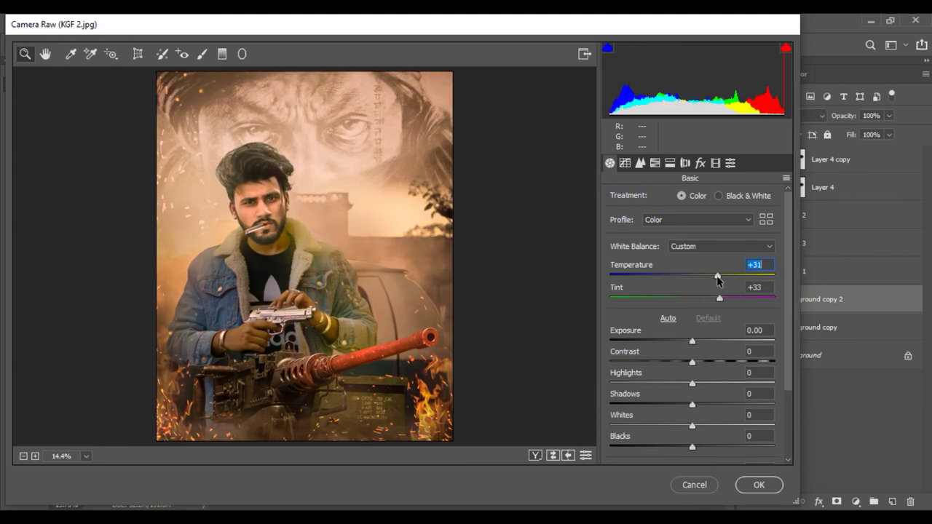
mouse_move(720, 298)
left_mouse_down()
mouse_move(713, 302)
mouse_move(708, 275)
left_mouse_up()
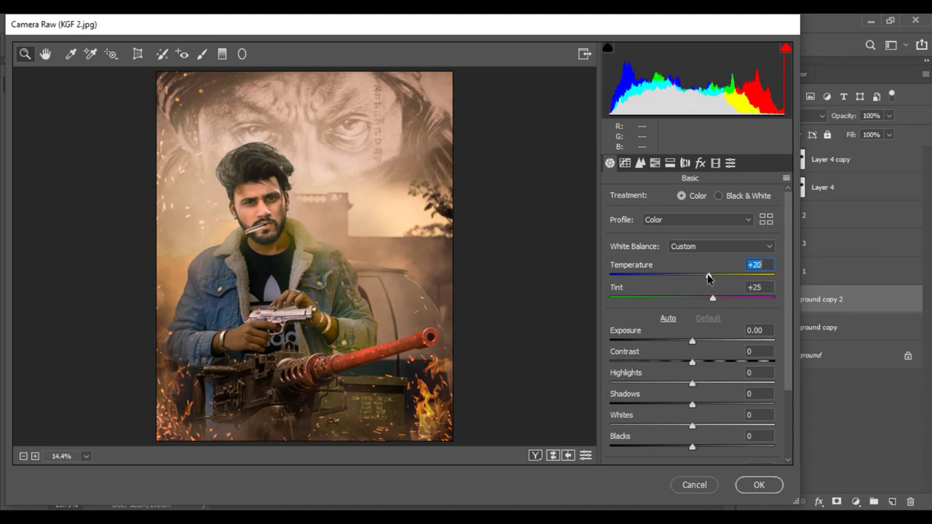
left_click(758, 485)
Step: Raise brightness from -23 to -3, then flatten all layers into one Background
left_click(89, 22)
mouse_move(109, 58)
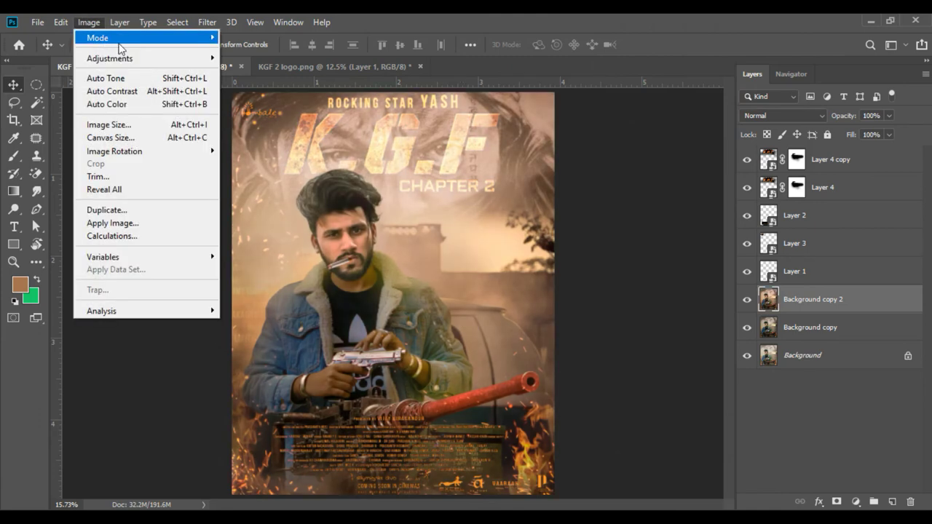
left_click(269, 57)
left_click_drag(627, 178, 638, 178)
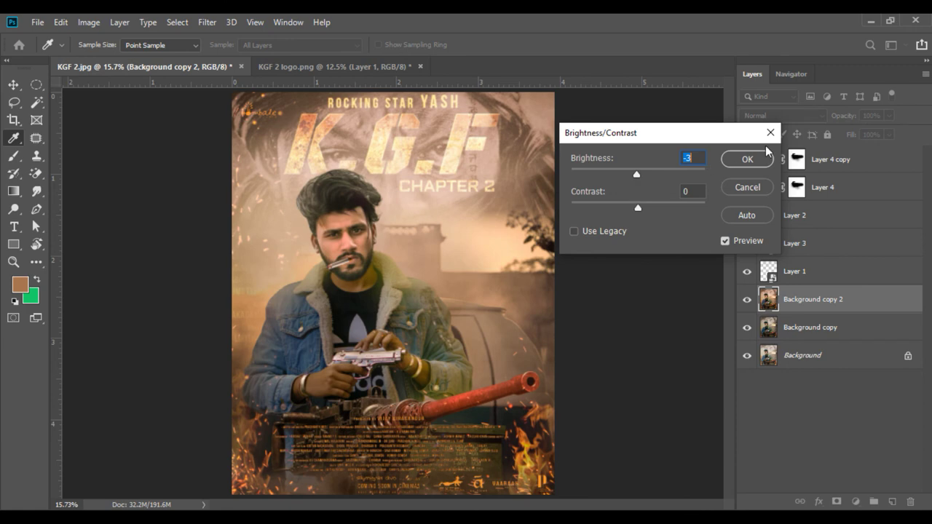
key("v")
left_click(748, 158)
right_click(794, 290)
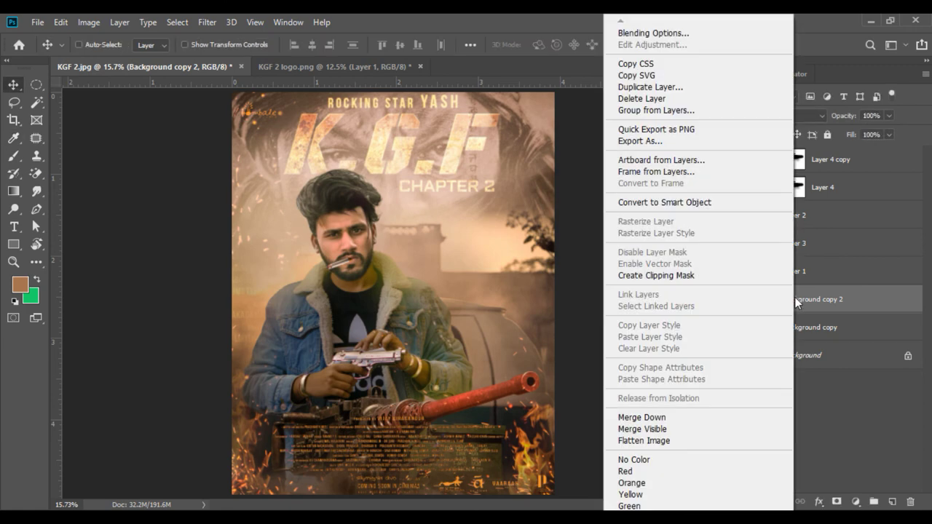
left_click(657, 428)
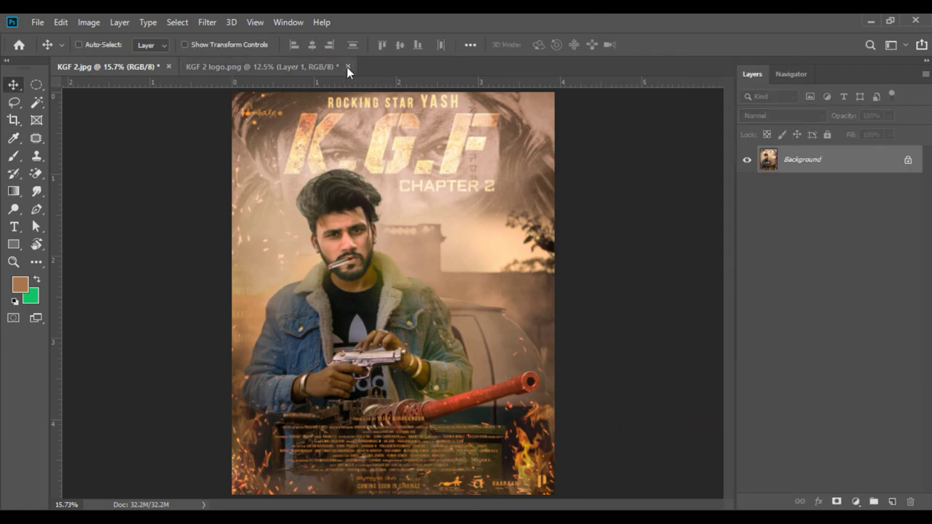
Step: Close the logo document without saving and bring the KGF 2 smoke image into Photoshop
left_click(348, 66)
left_click(461, 211)
left_click(156, 204)
mouse_move(156, 204)
left_mouse_down()
mouse_move(409, 442)
mouse_move(388, 65)
left_mouse_up()
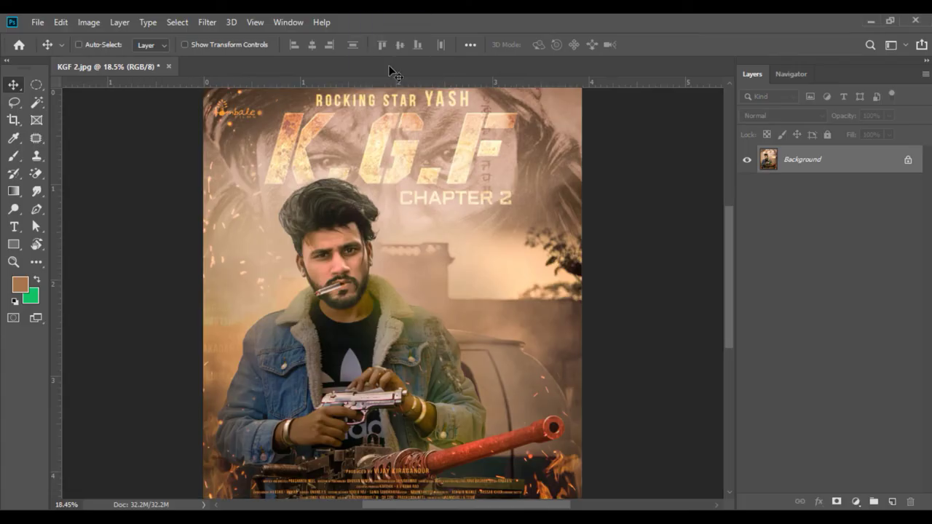
Step: Convert the smoke layer to a Smart Object and drag it into the poster
right_click(800, 166)
left_click(710, 202)
mouse_move(306, 277)
left_mouse_down()
mouse_move(490, 342)
mouse_move(552, 393)
left_mouse_up()
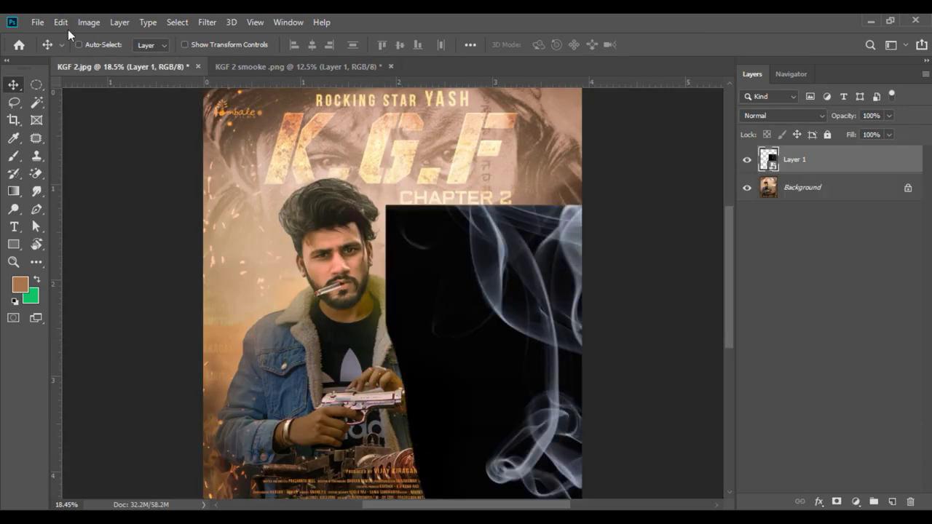
Step: Scale the smoke to about 30% and position it above the gun muzzle
left_click(62, 22)
left_click(131, 318)
left_click_drag(306, 47, 260, 38)
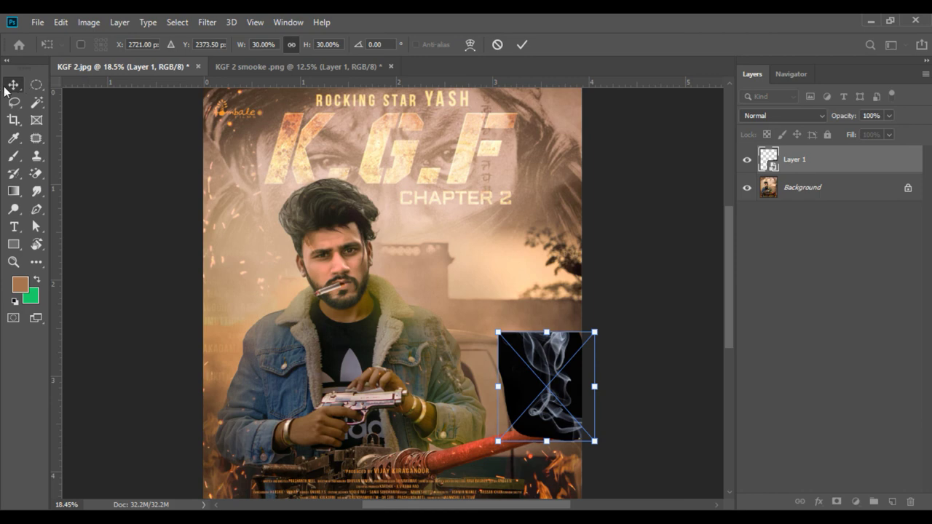
left_click(6, 89)
left_click_drag(546, 379, 518, 371)
Step: Set the smoke to Screen blend at 70% fill, add a layer mask, and set up the mask brush
left_click(766, 118)
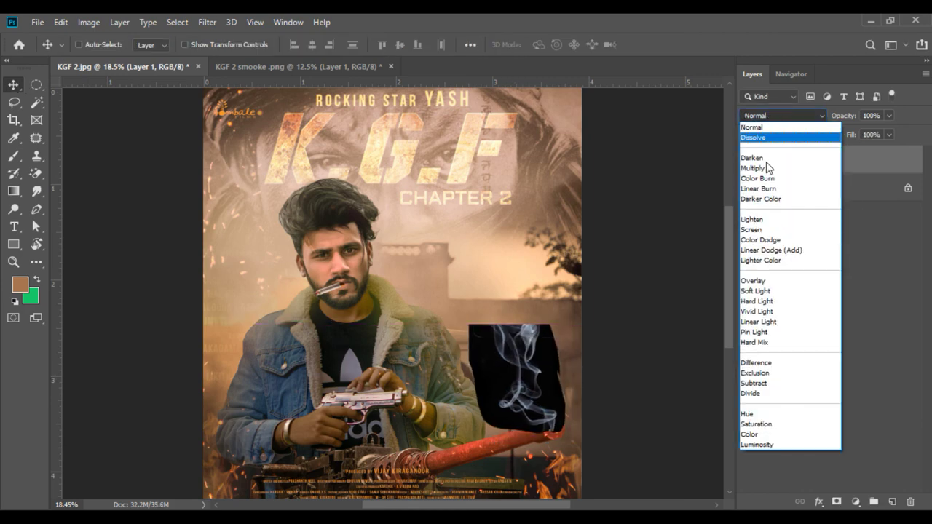
left_click(760, 228)
left_click(871, 136)
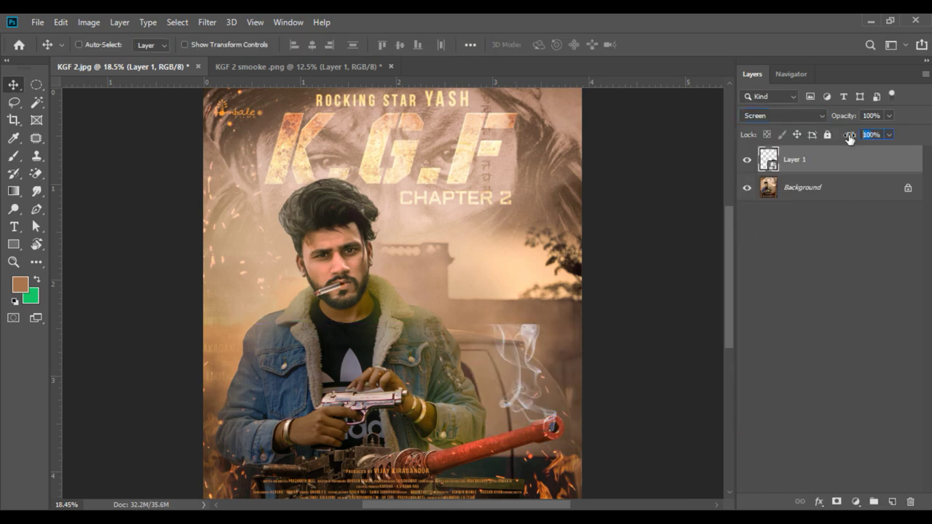
left_click(836, 501)
left_click(14, 157)
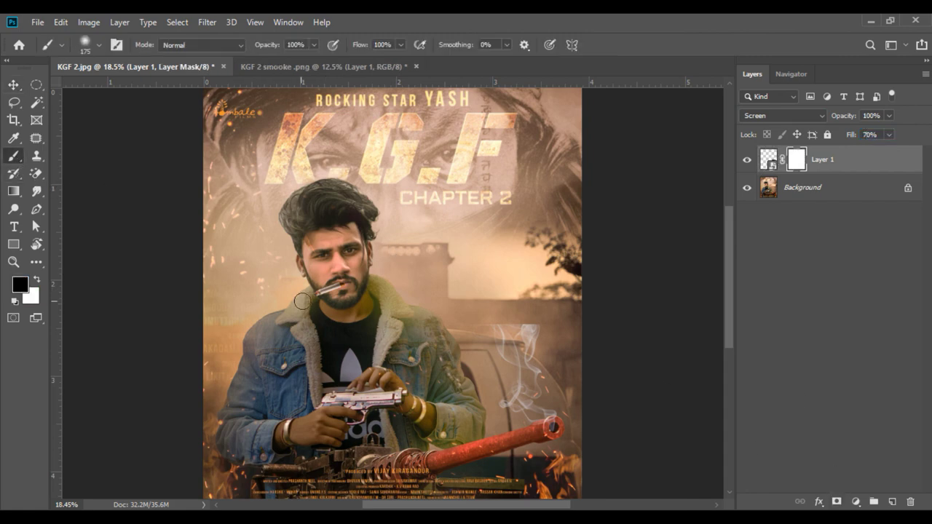
right_click(444, 338)
key("Return")
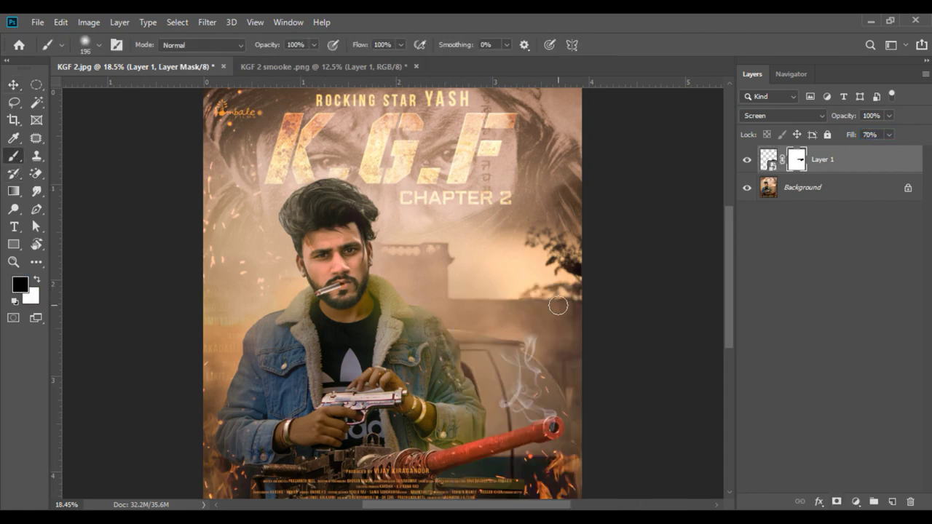
Step: Bring a second smoke copy from the smoke document into the poster
key("v")
key("ctrl+Tab")
mouse_move(387, 279)
left_mouse_down()
mouse_move(155, 59)
mouse_move(305, 275)
left_mouse_up()
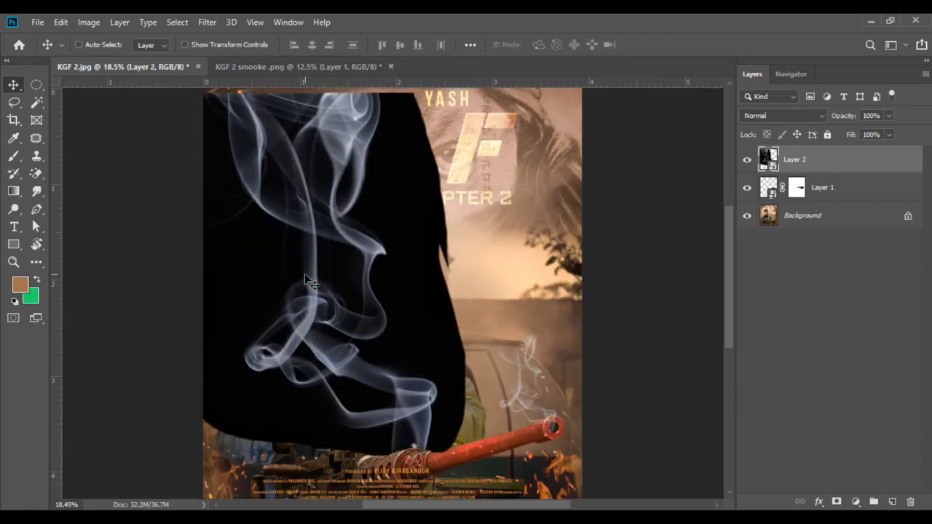
Step: Set Layer 2 smoke to Screen, scale it to 12%, and rotate it onto the cigarette tip
left_click(783, 115)
left_click(772, 230)
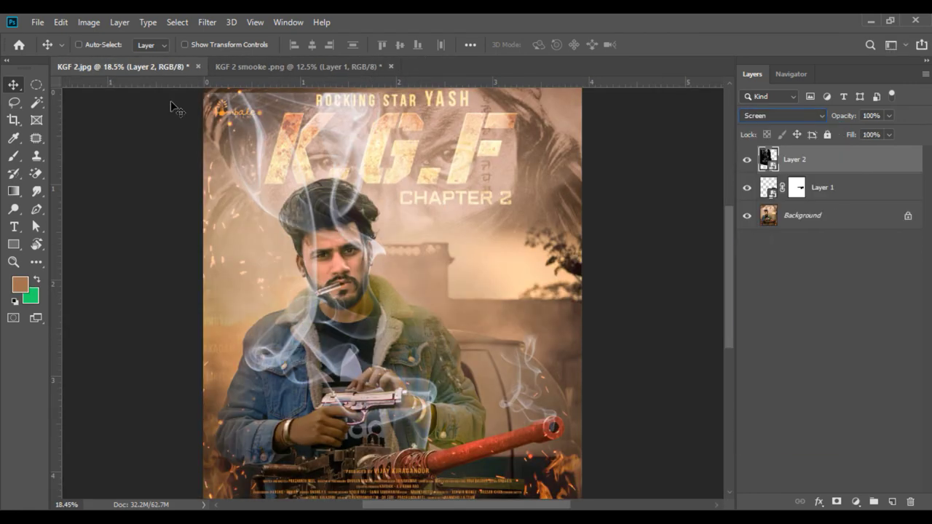
left_click(61, 22)
left_click(123, 316)
left_click_drag(270, 44, 245, 45)
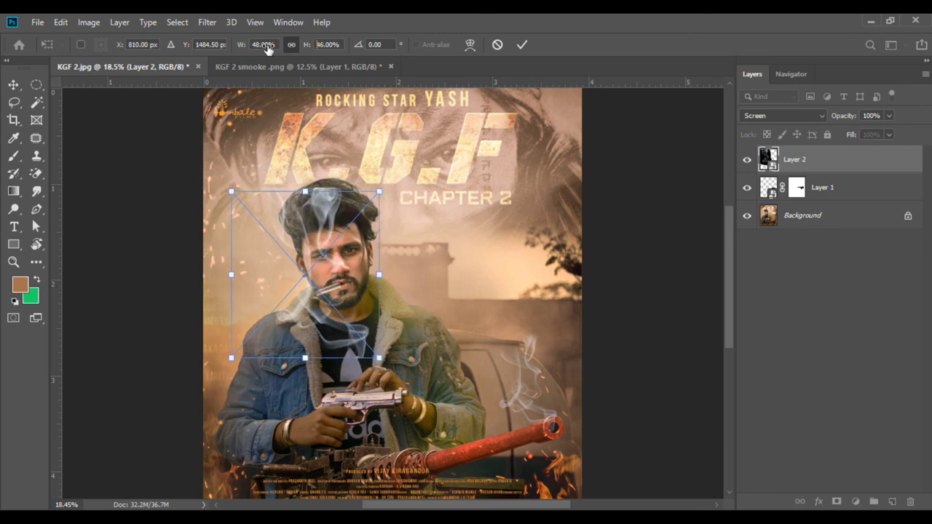
key("ctrl+plus")
key("ctrl+plus")
key("ctrl+plus")
mouse_move(187, 98)
left_mouse_down()
mouse_move(110, 262)
mouse_move(135, 257)
left_mouse_up()
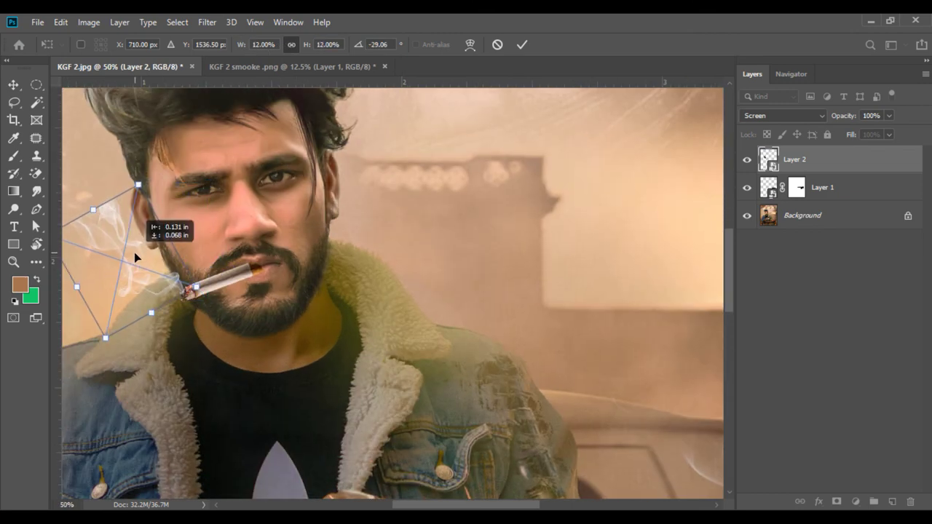
key("Return")
Step: Mask the second smoke, close the smoke file without saving, and Merge Visible layers
left_click(835, 501)
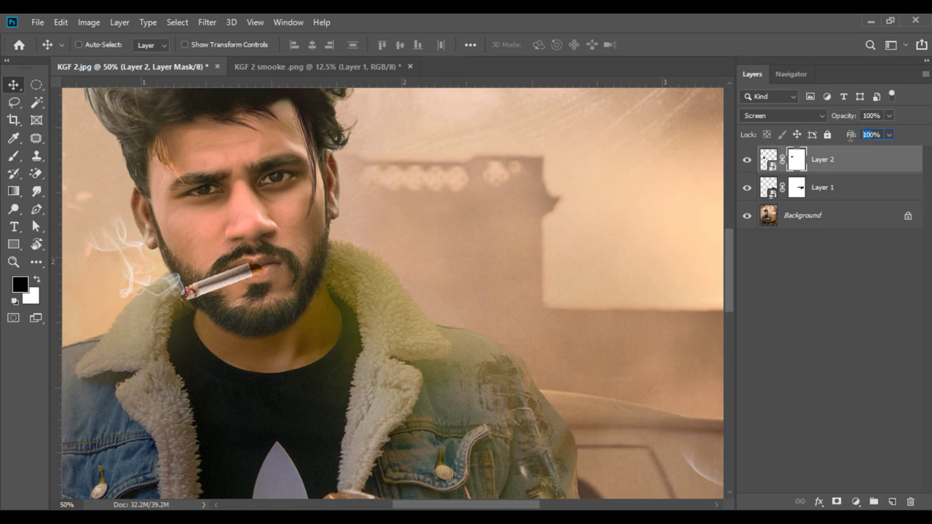
key("ctrl+minus")
key("ctrl+minus")
key("ctrl+minus")
key("ctrl+minus")
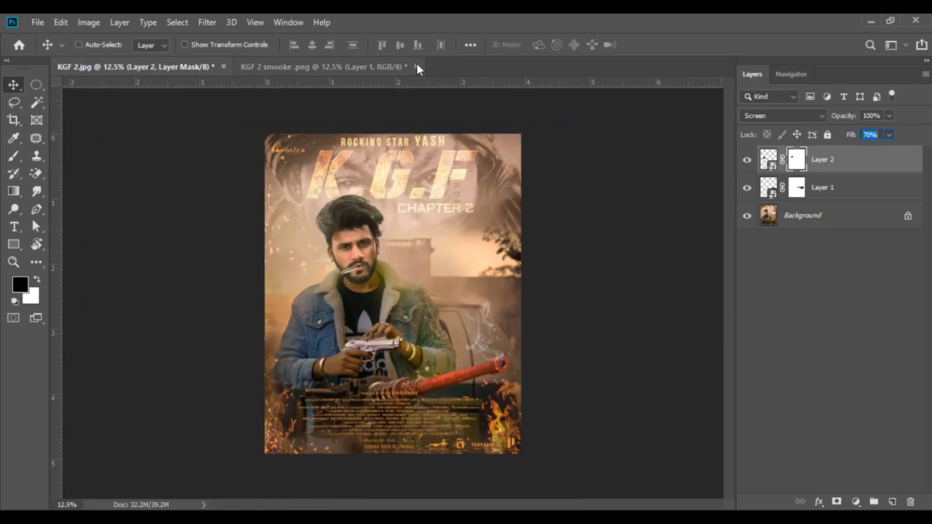
left_click(416, 66)
left_click(455, 216)
right_click(814, 160)
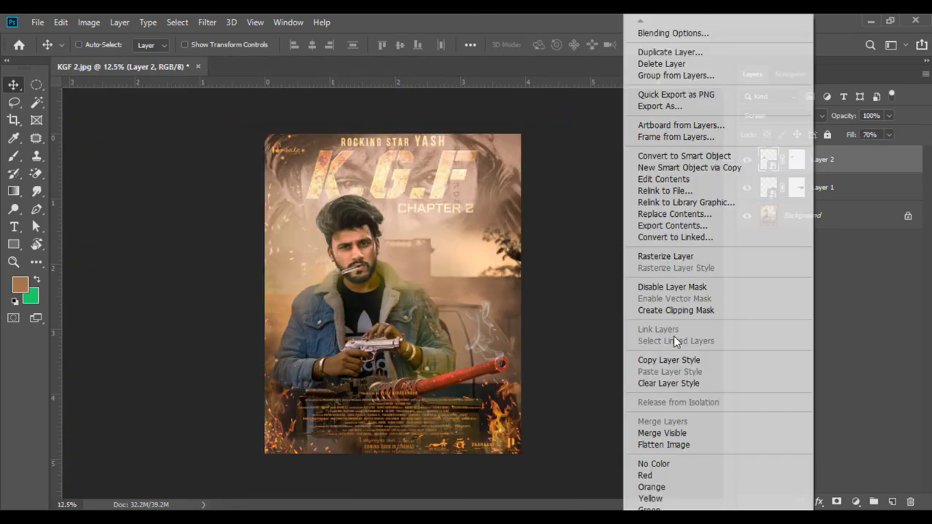
left_click(663, 434)
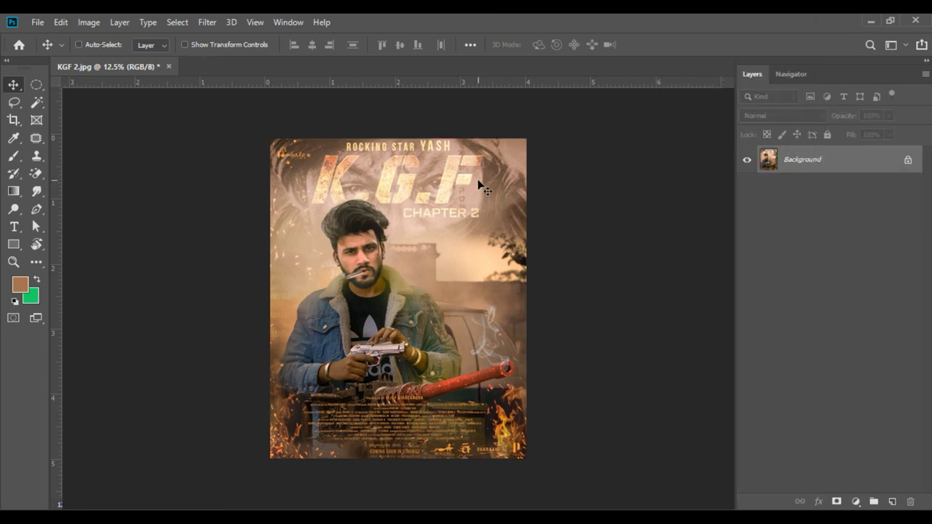
Step: View the flattened KGF Chapter 2 poster in Full Screen Mode without panels
key("f")
key("f")
key("ctrl+0")
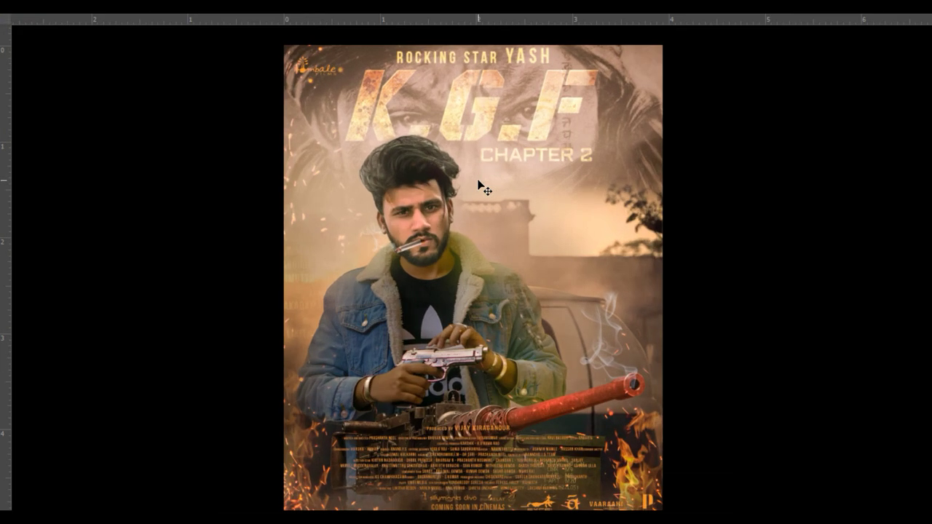